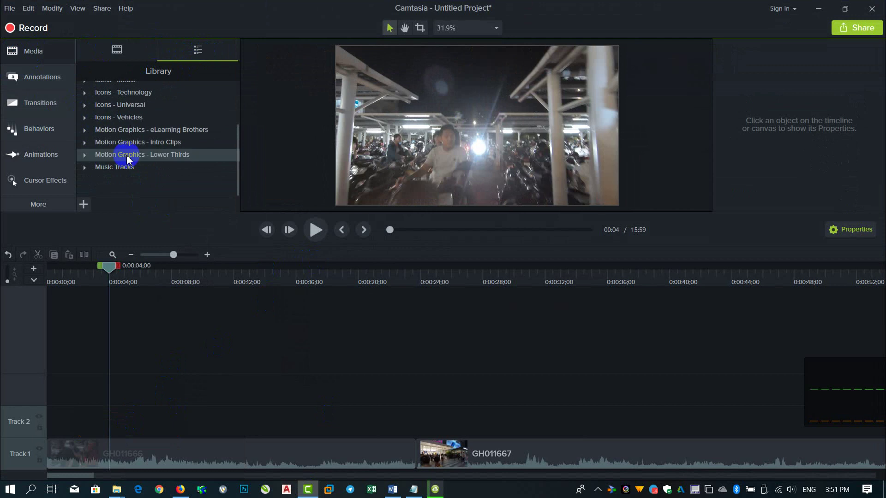
# - Add the squaresandrectangles-01 lower third from the Motion Graphics - Lower Thirds library to Track 2 at 4 seconds
pyautogui.click(85, 156)
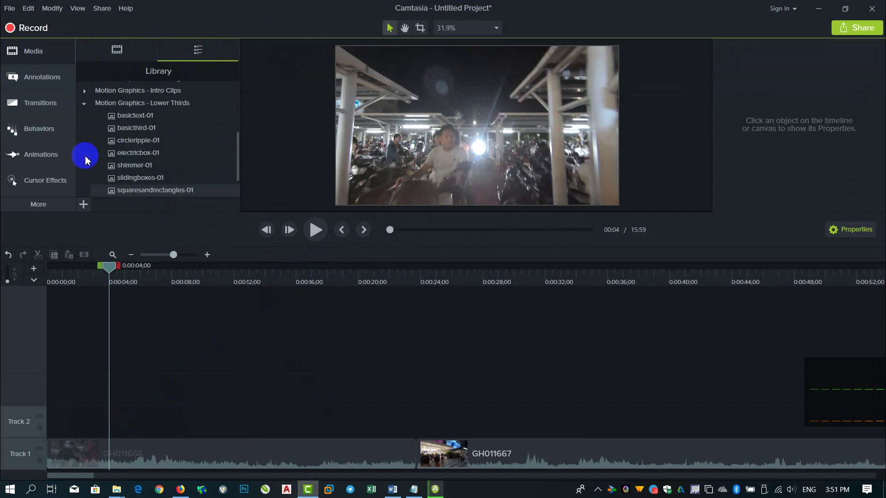
pyautogui.click(153, 195)
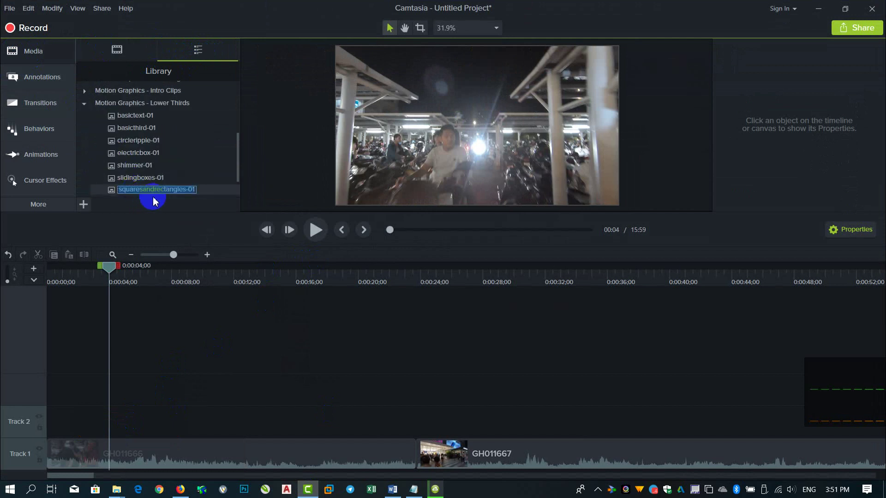
pyautogui.click(200, 194)
pyautogui.moveTo(192, 195); pyautogui.dragTo(110, 428)
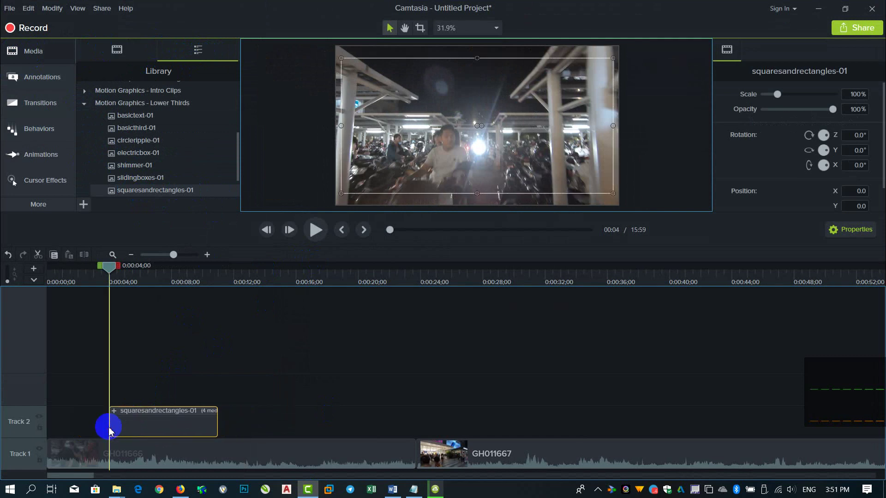
# - Scale the lower third to about 78.6% and place it in the canvas's lower-left corner at about X -216.9, Y -159.2
pyautogui.moveTo(110, 272); pyautogui.dragTo(165, 298)
pyautogui.moveTo(356, 210); pyautogui.dragTo(370, 224)
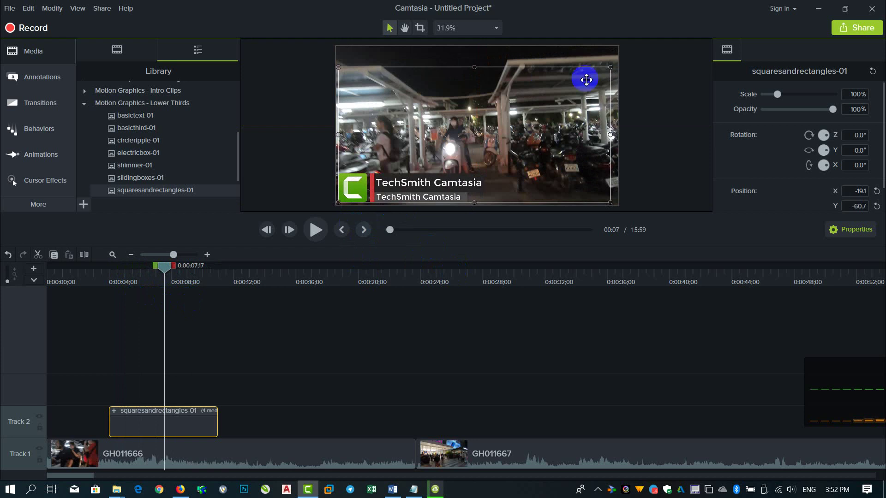
pyautogui.moveTo(610, 67); pyautogui.dragTo(553, 121)
pyautogui.click(553, 122)
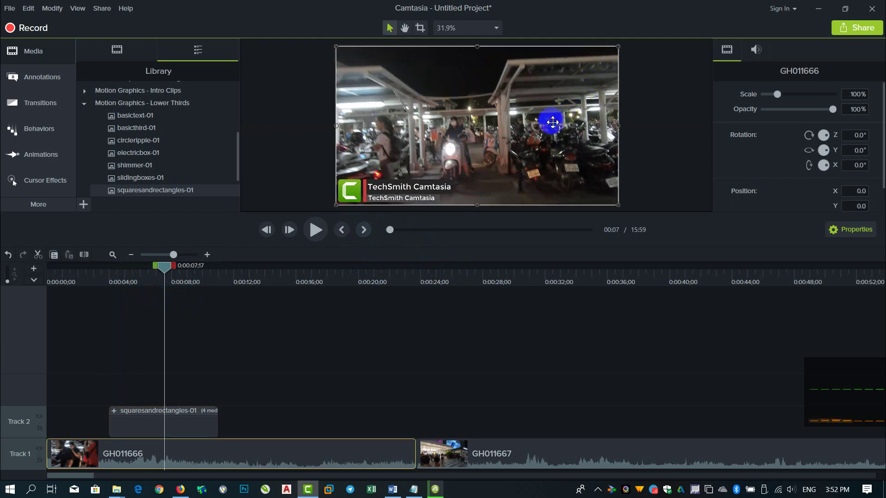
pyautogui.click(188, 421)
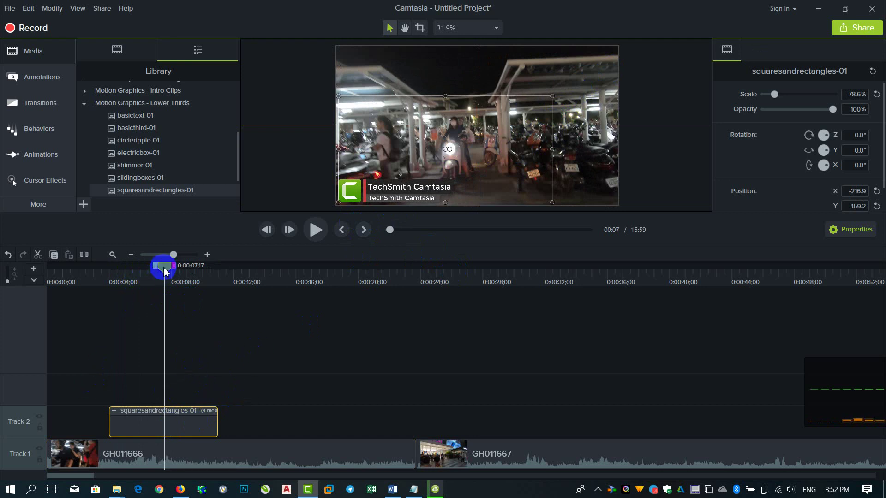
pyautogui.moveTo(165, 272); pyautogui.dragTo(163, 270)
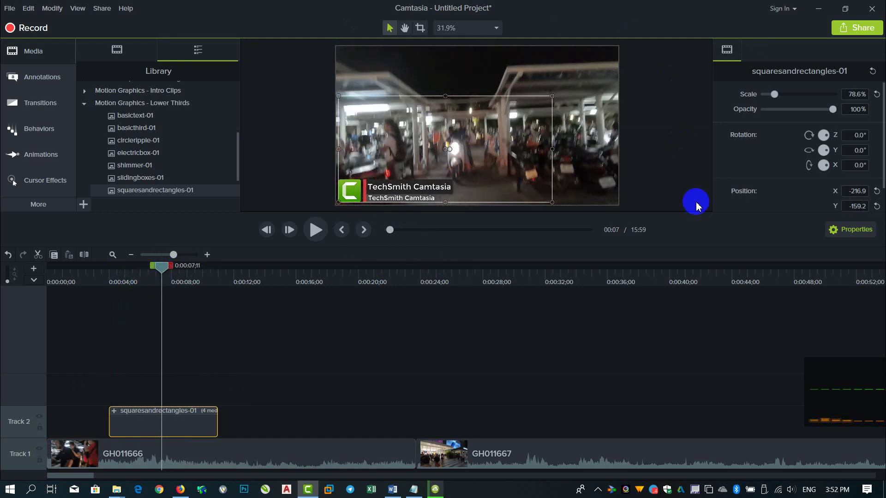
# - From File Explorer, add the YouTube icon i4 in 88 Flat Social Media Icons, png, 64x64 px to Track 2, directly after the lower third
pyautogui.click(174, 463)
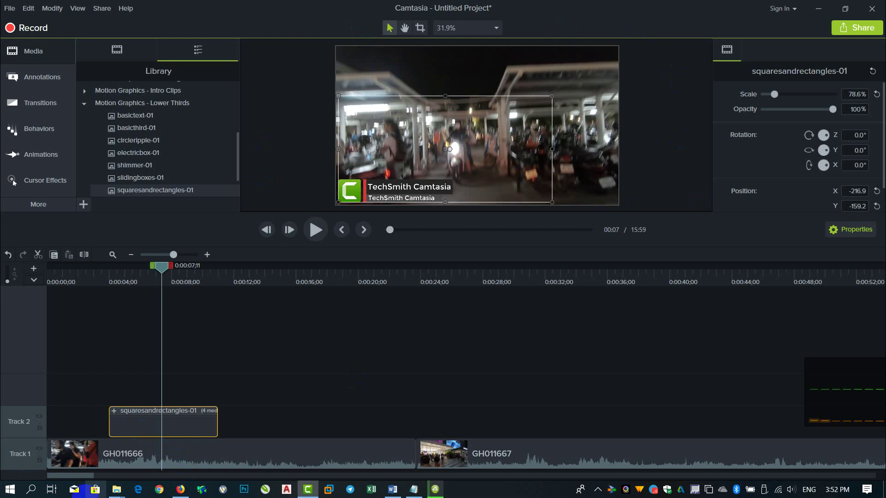
pyautogui.click(116, 489)
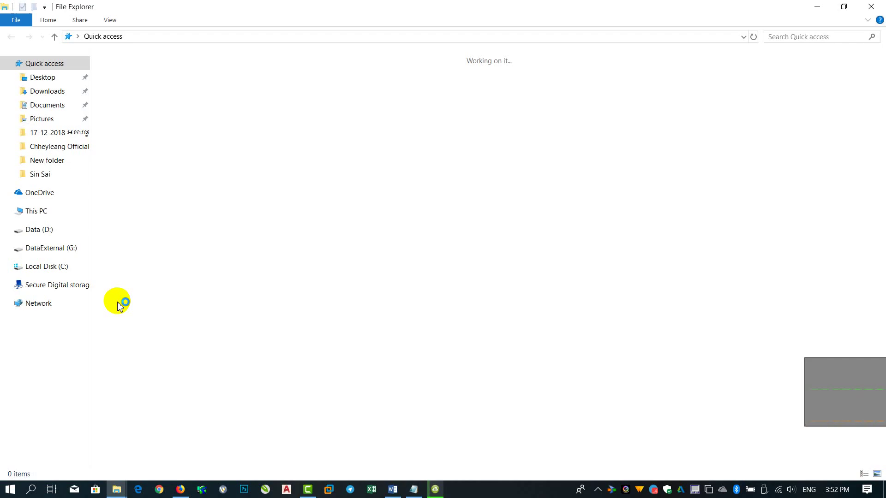
pyautogui.click(77, 228)
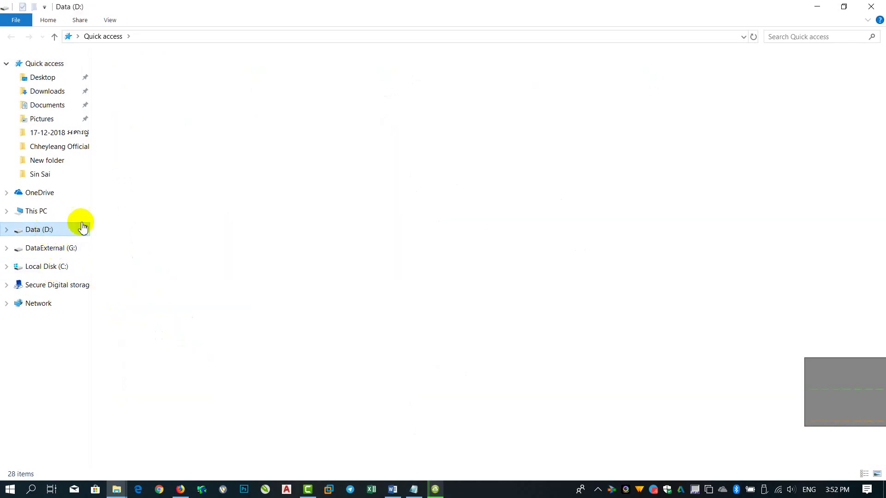
pyautogui.doubleClick(164, 172)
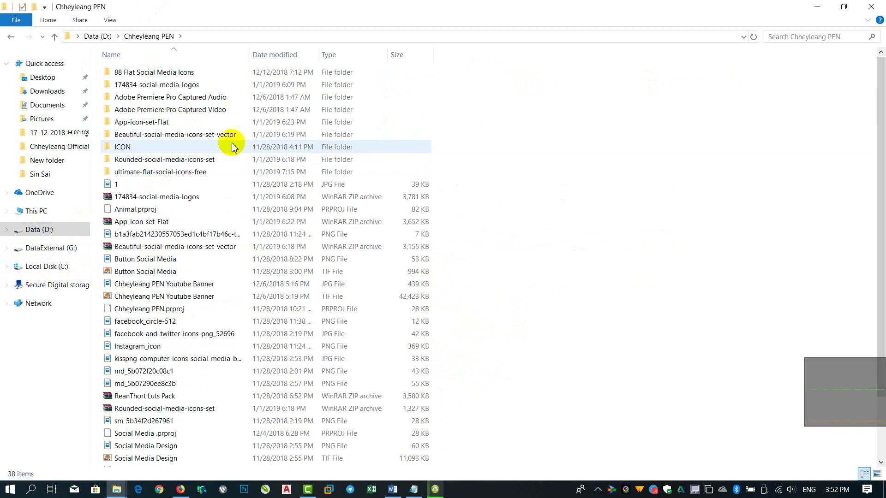
pyautogui.doubleClick(162, 74)
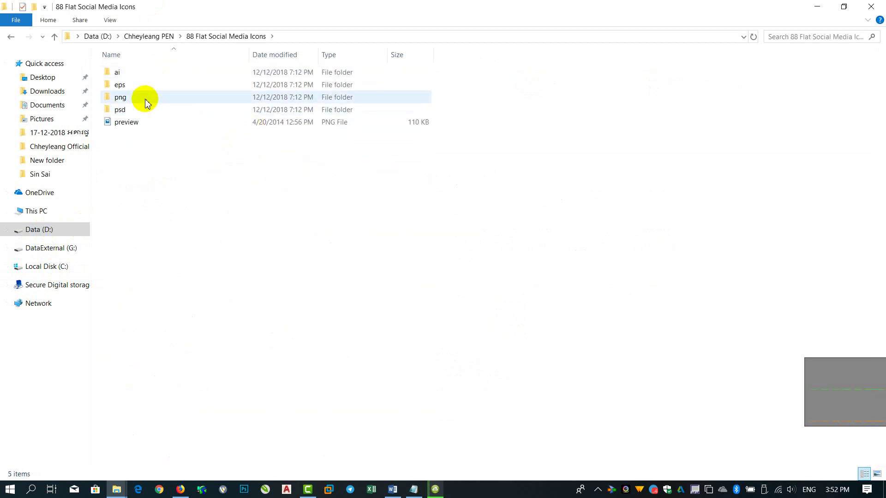
pyautogui.doubleClick(145, 99)
pyautogui.doubleClick(130, 110)
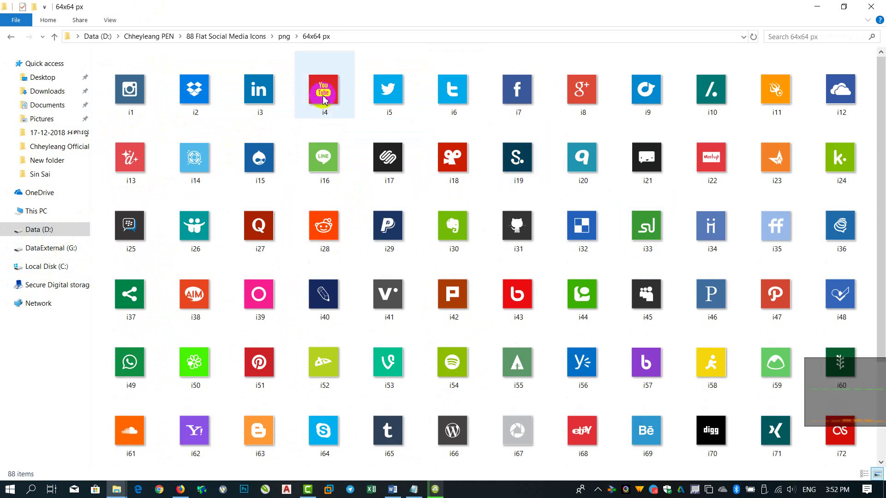
pyautogui.moveTo(324, 99); pyautogui.dragTo(224, 421)
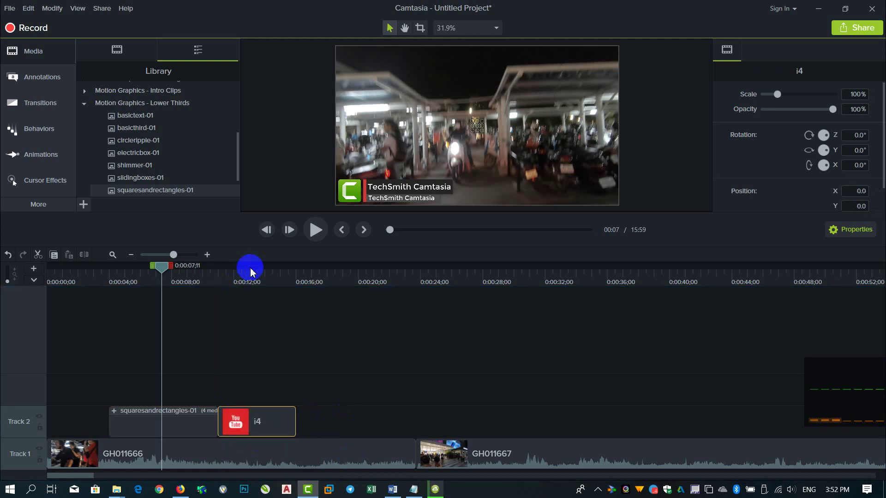
# - Enlarge the YouTube icon to about 364.9% and move it to the canvas's lower-left corner
pyautogui.moveTo(250, 273)
pyautogui.mouseDown()
pyautogui.moveTo(266, 271)
pyautogui.moveTo(257, 264)
pyautogui.mouseUp()
pyautogui.click(486, 149)
pyautogui.moveTo(472, 133); pyautogui.dragTo(349, 202)
pyautogui.moveTo(265, 422)
pyautogui.mouseDown()
pyautogui.moveTo(234, 383)
pyautogui.moveTo(212, 388)
pyautogui.moveTo(260, 435)
pyautogui.mouseUp()
# - Replace the Camtasia_512 logo inside the squaresandrectangles-01 group with the YouTube icon, trimmed to nearly the length of the group
pyautogui.click(174, 421)
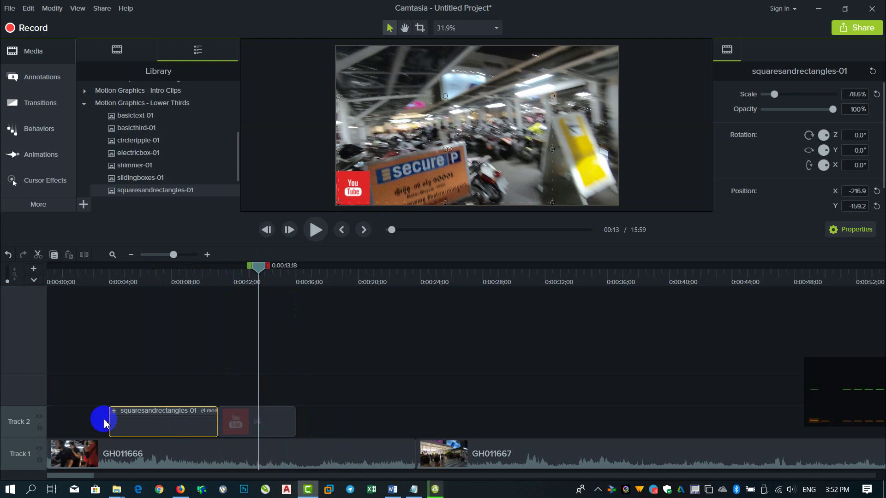
pyautogui.click(115, 412)
pyautogui.click(145, 390)
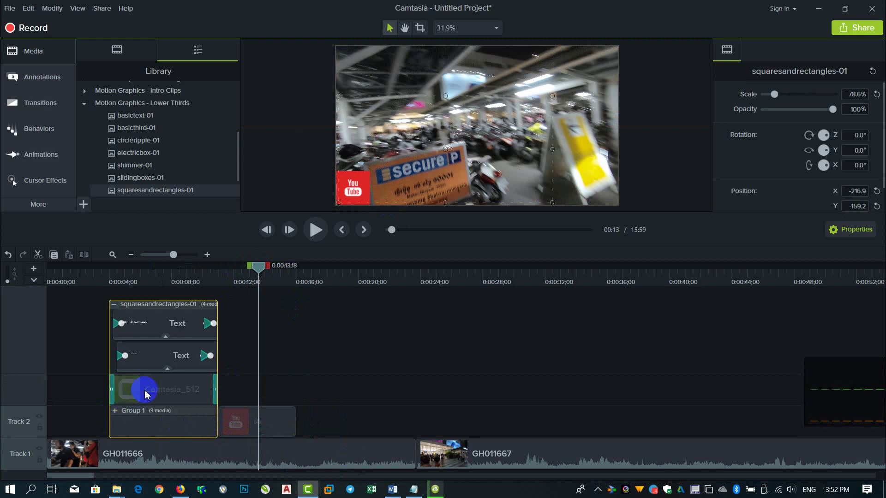
pyautogui.press('Delete')
pyautogui.moveTo(257, 418); pyautogui.dragTo(211, 390)
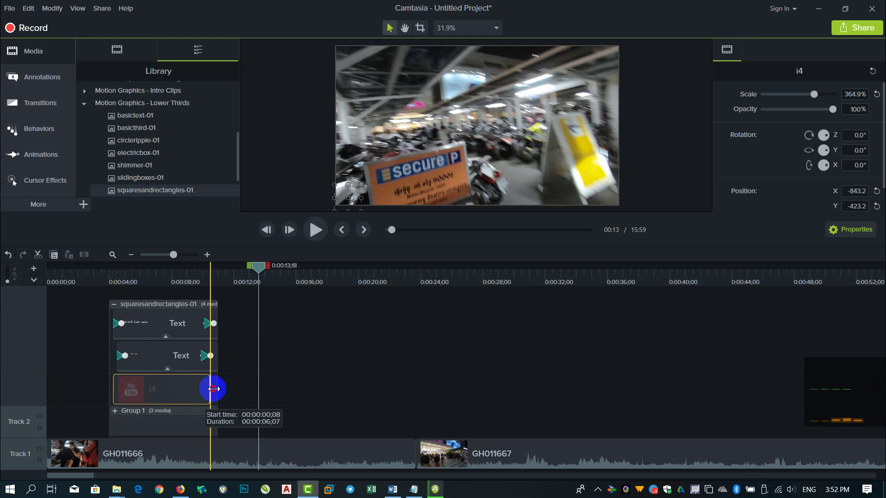
pyautogui.moveTo(213, 392); pyautogui.dragTo(212, 388)
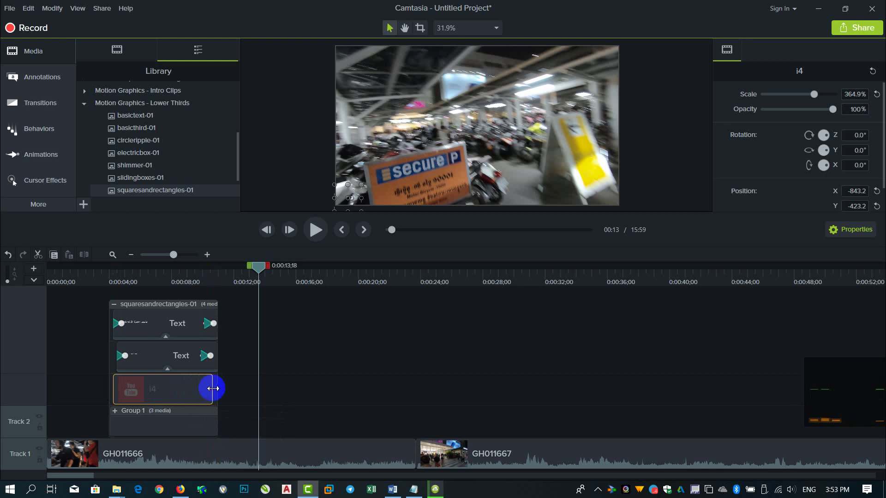
# - At about 6 seconds, raise the YouTube icon within the lower third group to about Y -323.4, beside the title text
pyautogui.moveTo(257, 264); pyautogui.dragTo(124, 291)
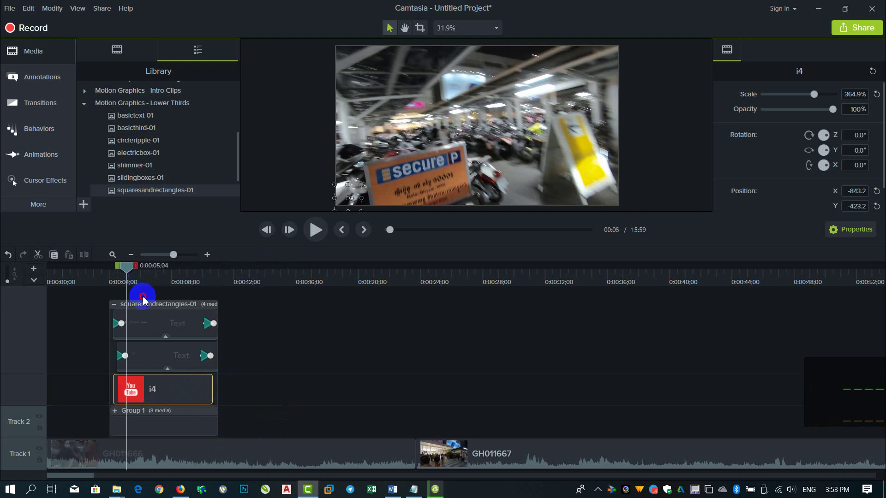
pyautogui.click(145, 295)
pyautogui.moveTo(212, 397); pyautogui.dragTo(212, 398)
pyautogui.click(221, 422)
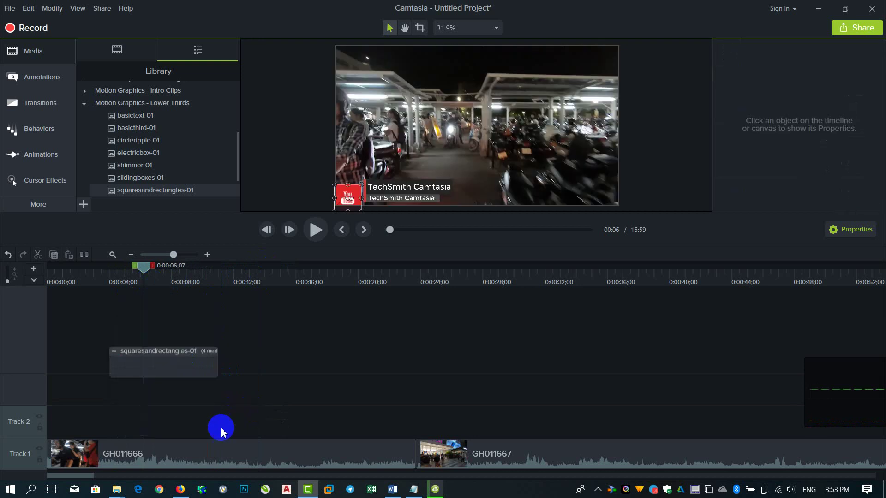
pyautogui.moveTo(142, 267)
pyautogui.mouseDown()
pyautogui.moveTo(162, 277)
pyautogui.moveTo(146, 279)
pyautogui.mouseUp()
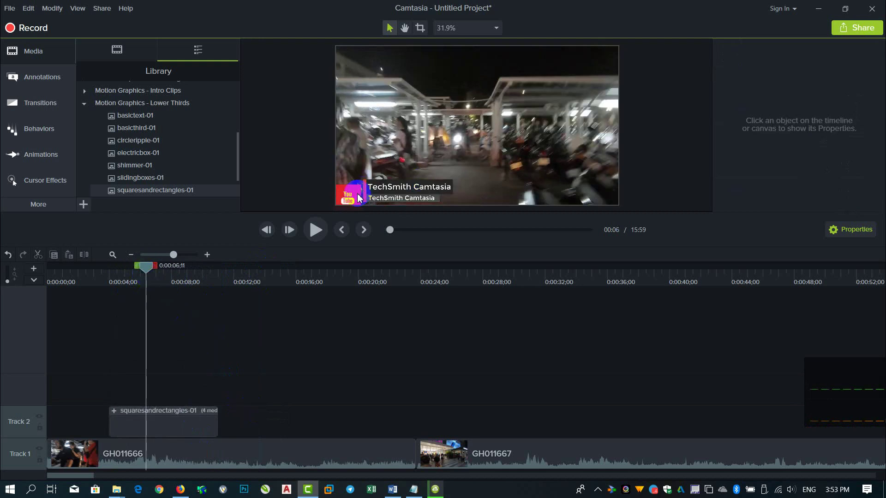
pyautogui.click(178, 424)
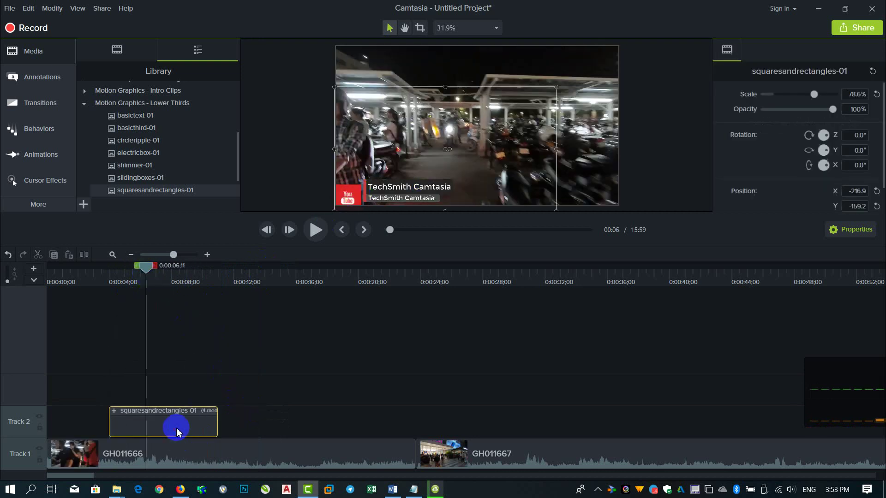
pyautogui.click(114, 411)
pyautogui.click(173, 391)
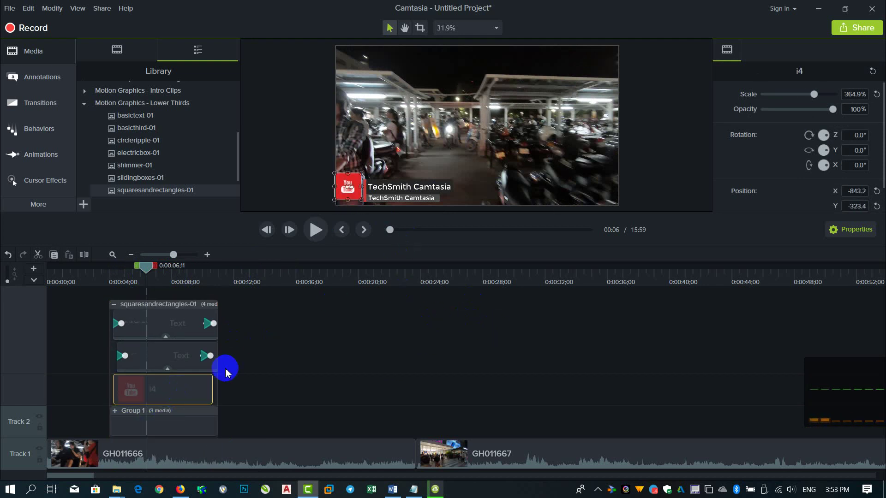
# - Move the whole lower third inward from the canvas corner to about X -88.2, Y -102.7
pyautogui.click(233, 425)
pyautogui.click(207, 425)
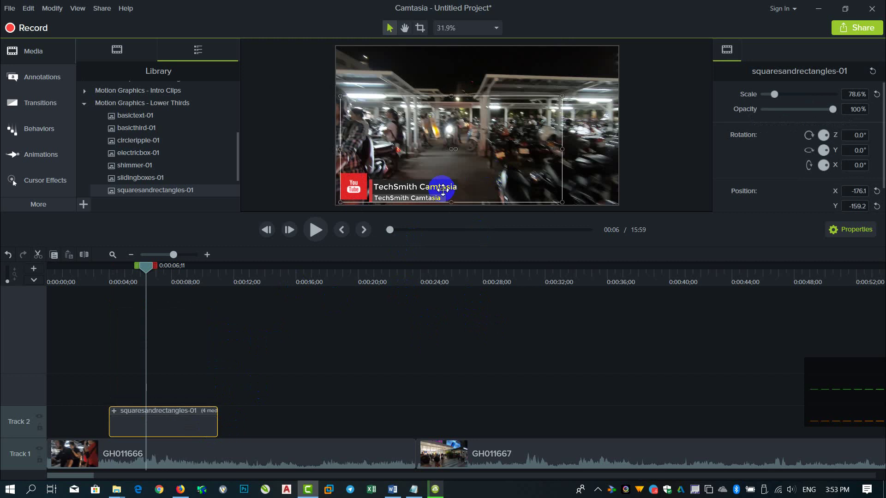
pyautogui.moveTo(443, 189); pyautogui.dragTo(372, 206)
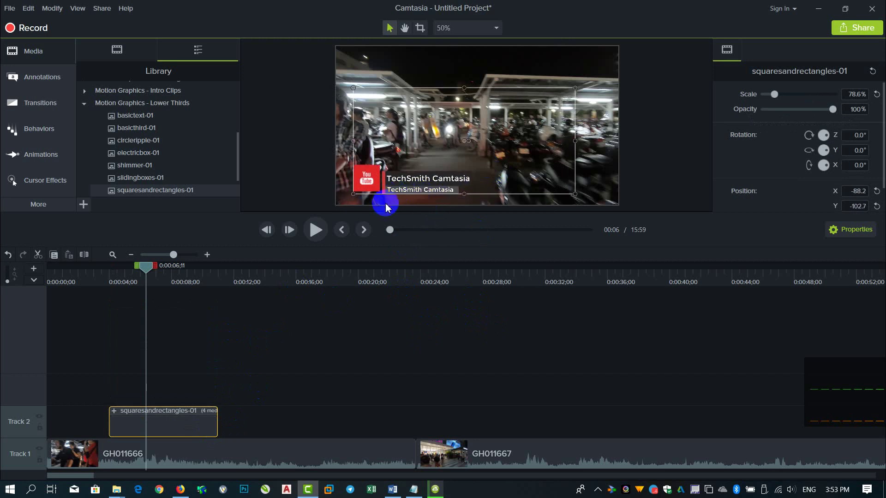
# - Scale the YouTube icon inside the group to about 305.8% and align it against the red bar at about X -815, Y -362.6
pyautogui.scroll(1, 388, 203)
pyautogui.scroll(-3, 362, 191)
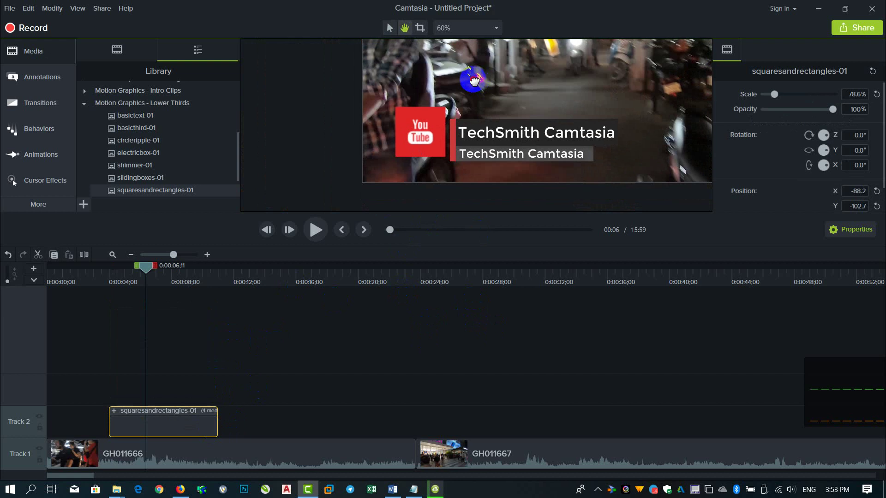
pyautogui.click(114, 410)
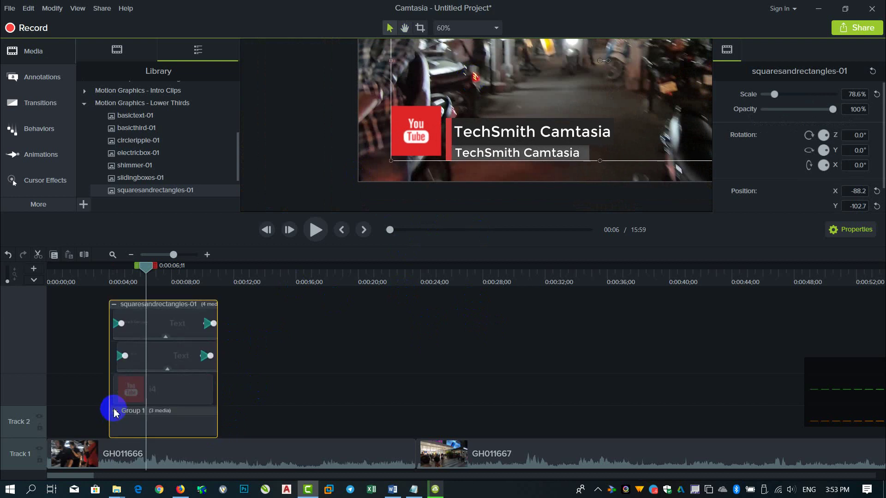
pyautogui.click(129, 389)
pyautogui.moveTo(425, 136); pyautogui.dragTo(423, 141)
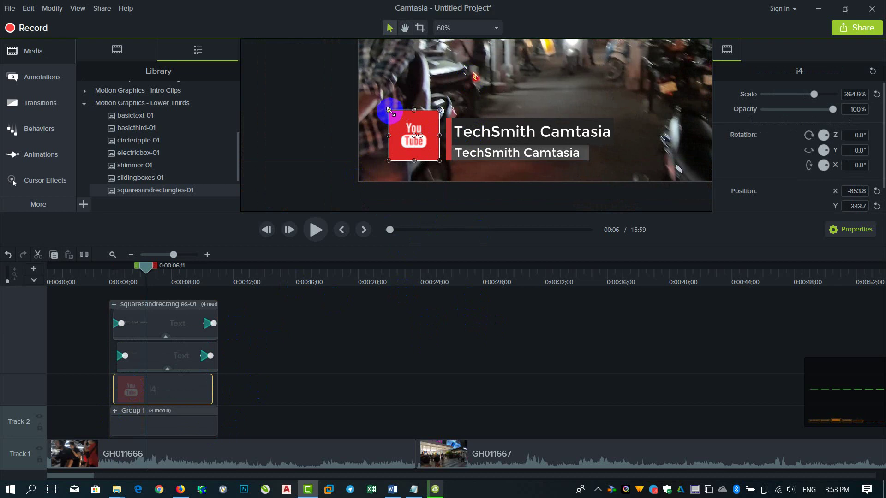
pyautogui.moveTo(389, 111); pyautogui.dragTo(397, 119)
pyautogui.moveTo(428, 145); pyautogui.dragTo(428, 141)
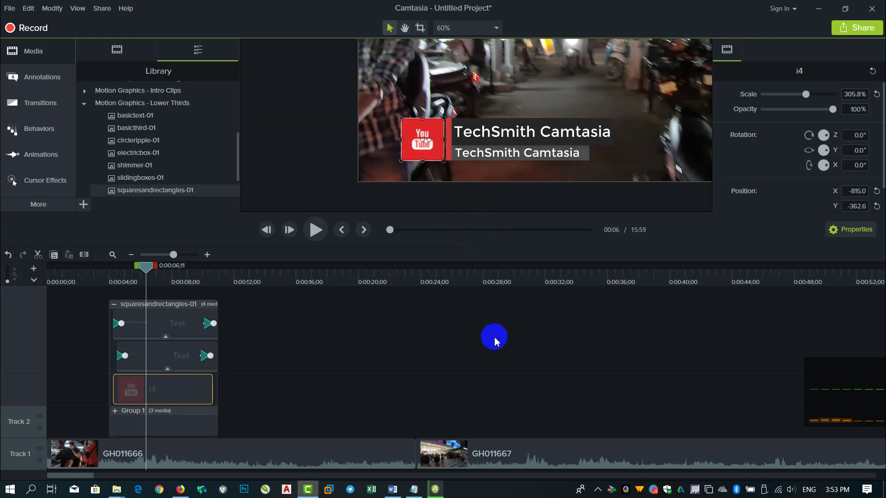
# - Move the whole lower third back toward the canvas's lower-left corner, to about X -208.2, Y -139.3
pyautogui.click(482, 318)
pyautogui.click(434, 133)
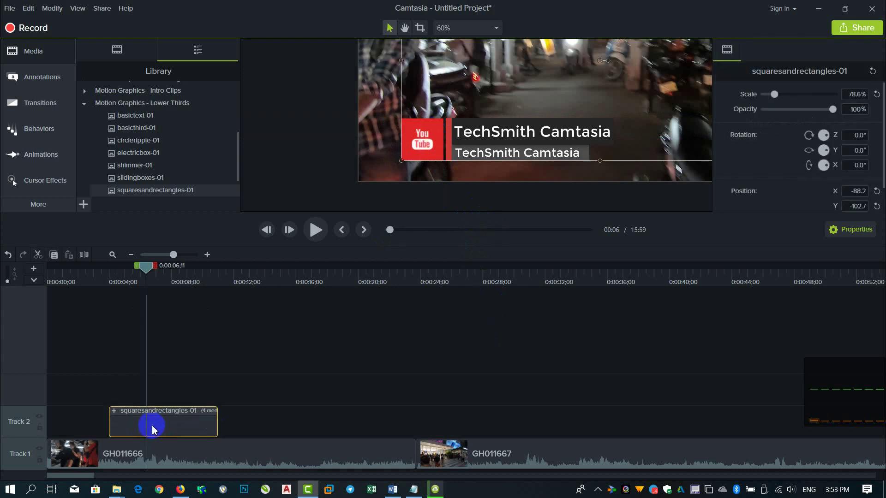
pyautogui.moveTo(442, 138); pyautogui.dragTo(409, 148)
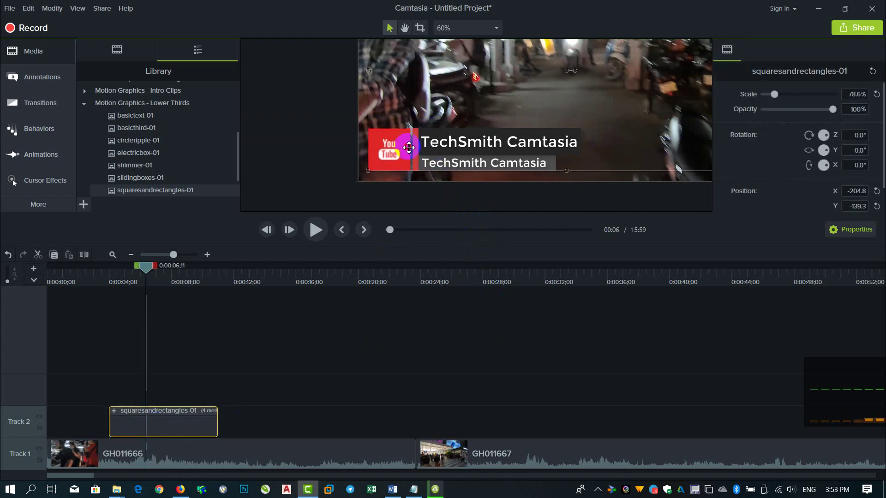
# - Recolour the vertical bar beside the YouTube icon in the nested shape group, sampling the red from the icon on the canvas
pyautogui.click(114, 413)
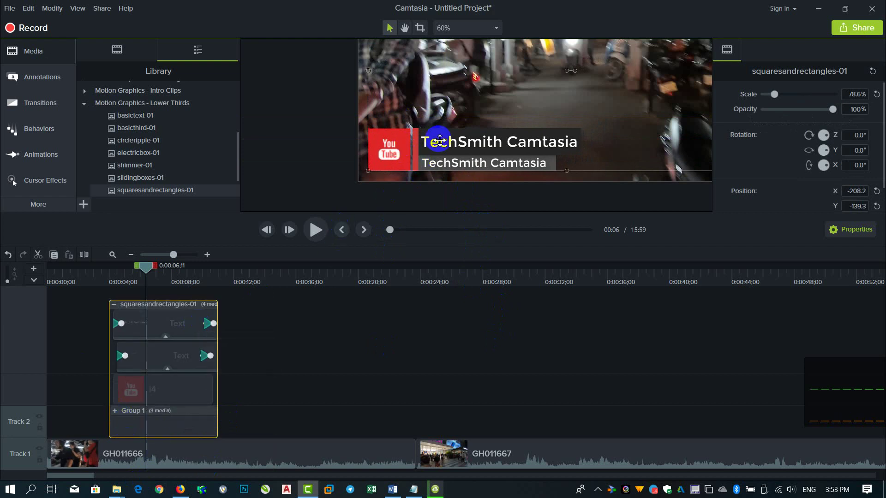
pyautogui.click(114, 411)
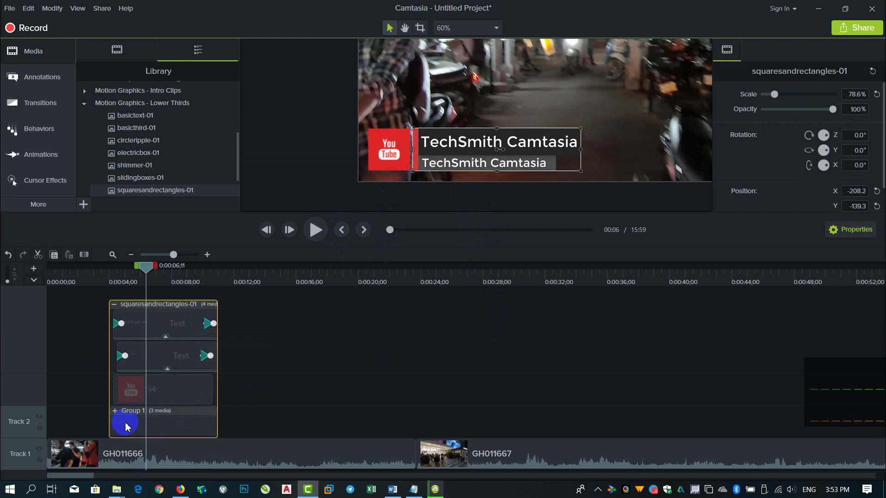
pyautogui.click(172, 420)
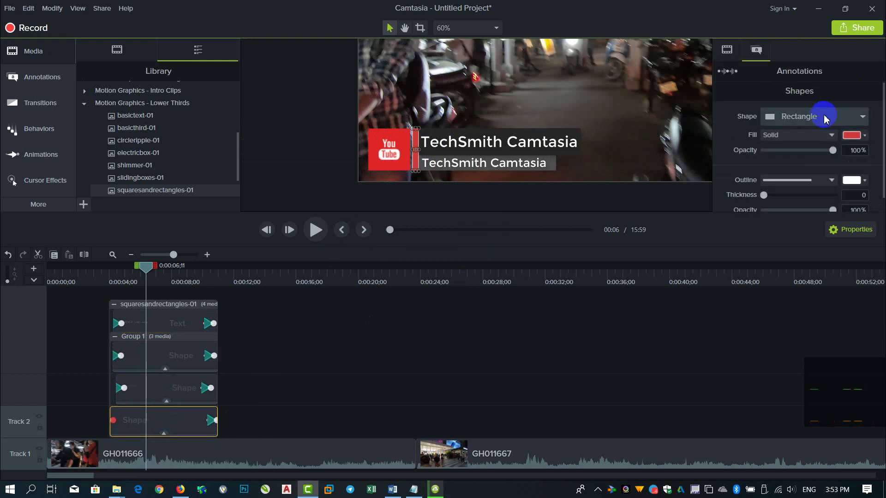
pyautogui.click(852, 134)
pyautogui.click(853, 173)
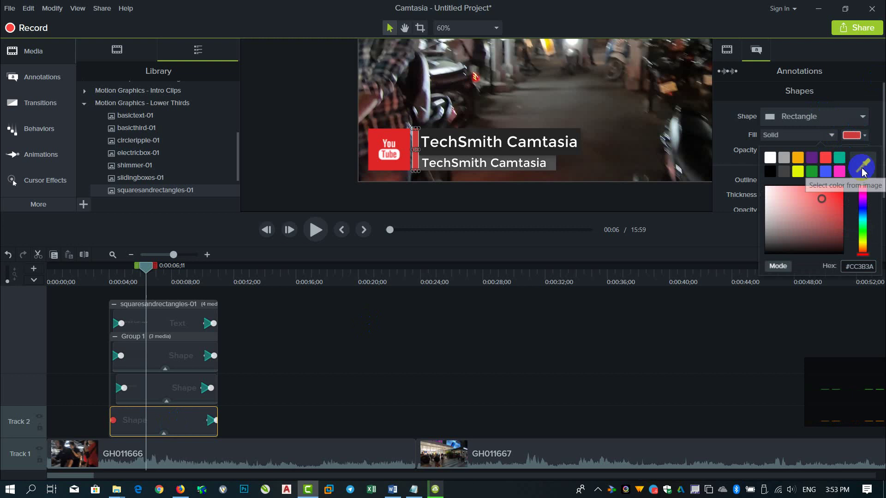
pyautogui.click(374, 148)
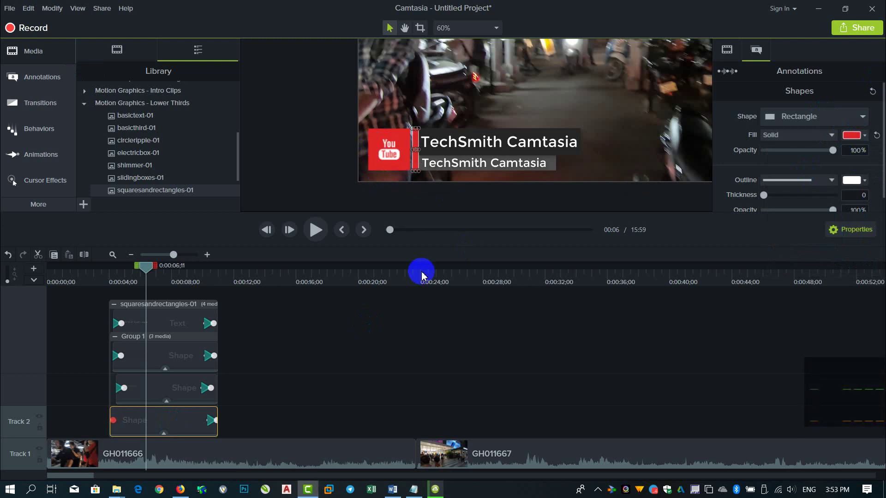
pyautogui.click(487, 374)
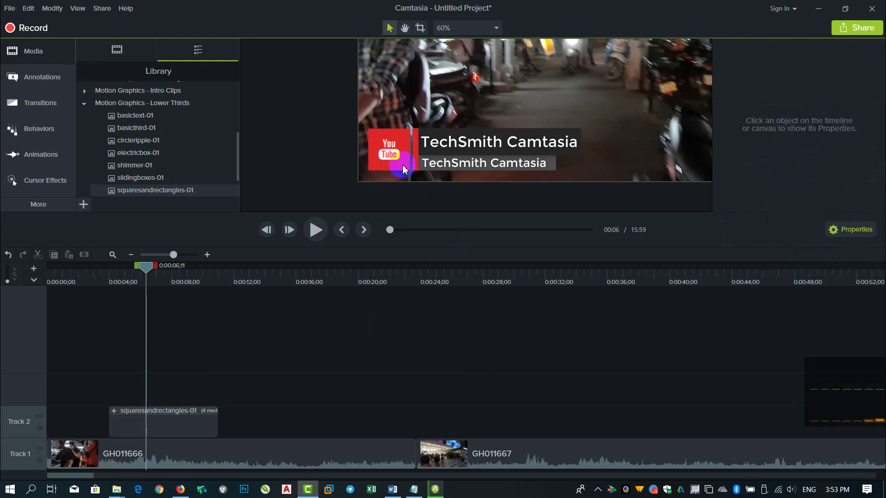
# - Reopen the lower third's nested shape group and fill the rectangle behind the subtitle with the preset teal green
pyautogui.click(115, 415)
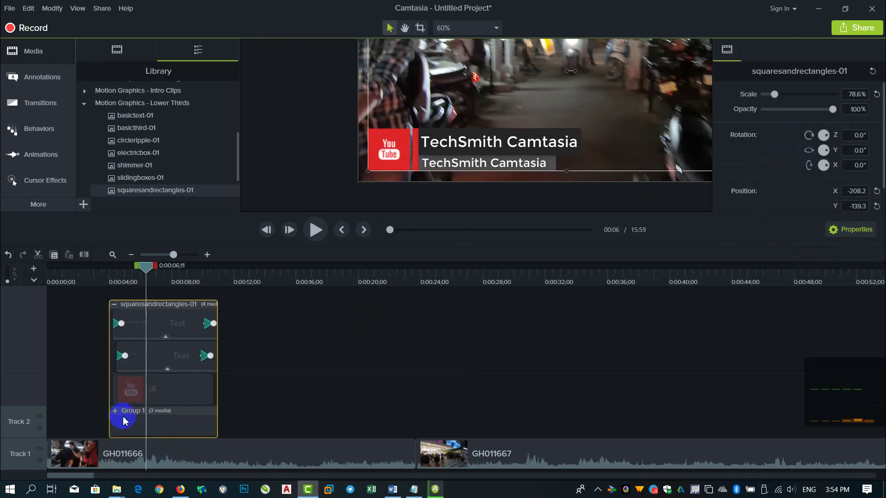
pyautogui.click(116, 415)
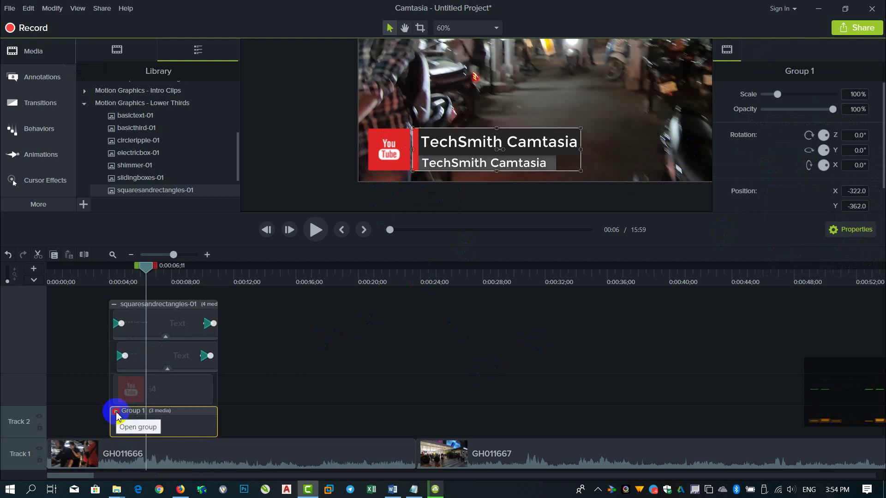
pyautogui.click(115, 412)
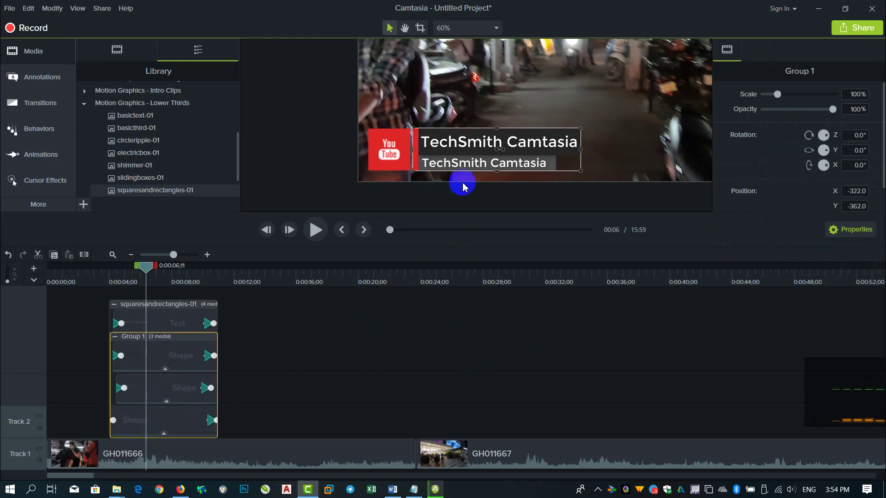
pyautogui.click(171, 422)
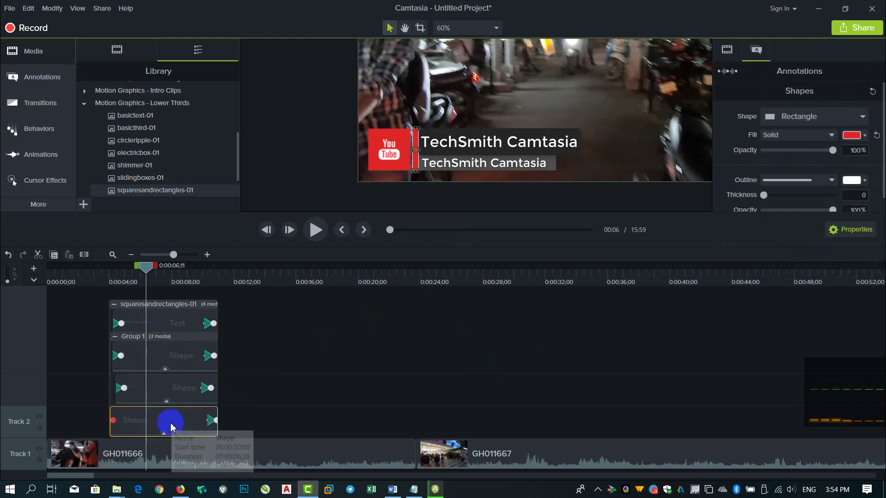
pyautogui.click(178, 386)
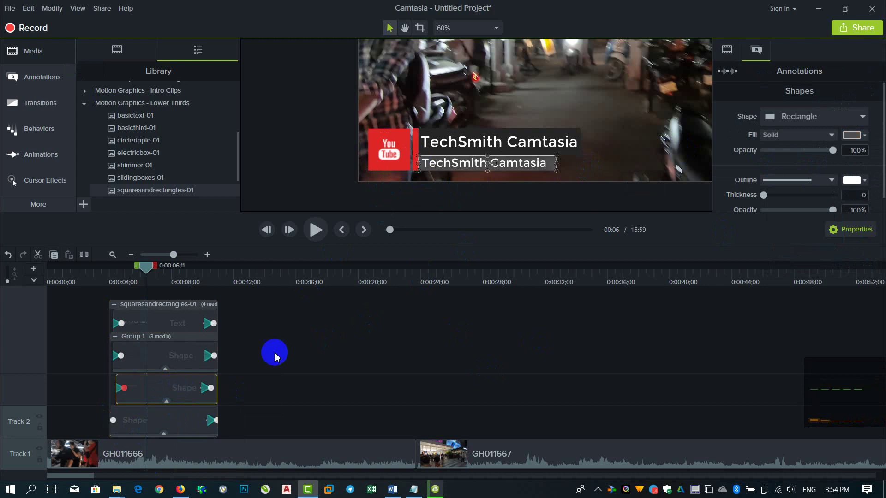
pyautogui.click(852, 136)
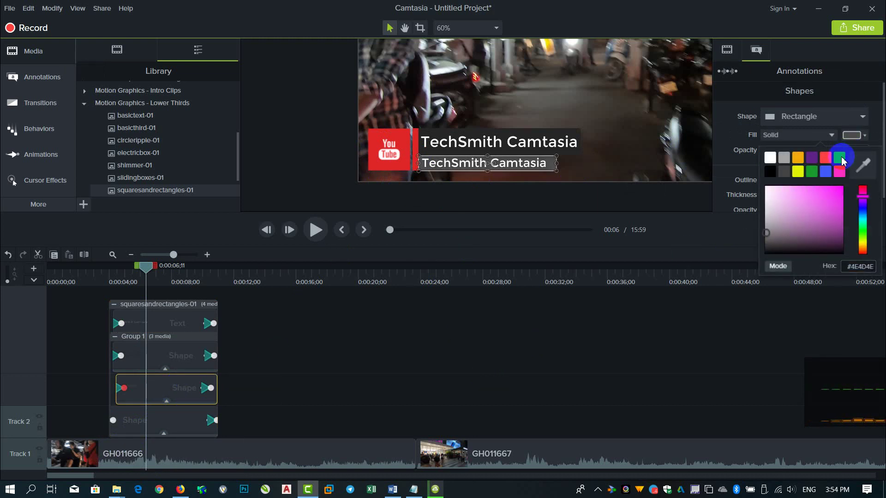
pyautogui.click(840, 158)
# - Try yellow on the rectangle behind the title, and settle on the preset green fill
pyautogui.click(154, 359)
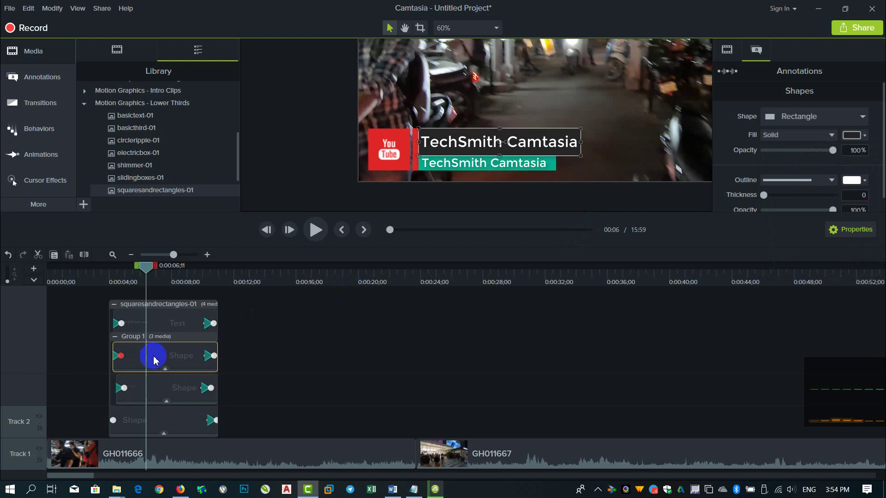
pyautogui.click(849, 136)
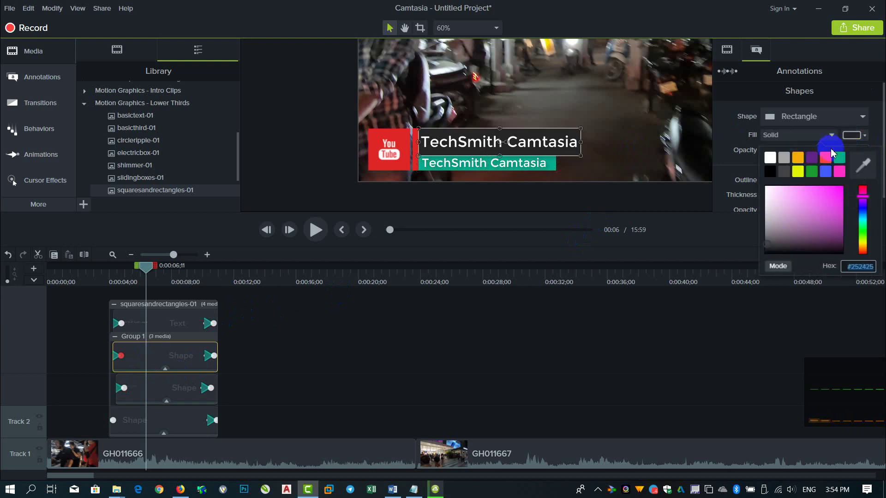
pyautogui.click(802, 174)
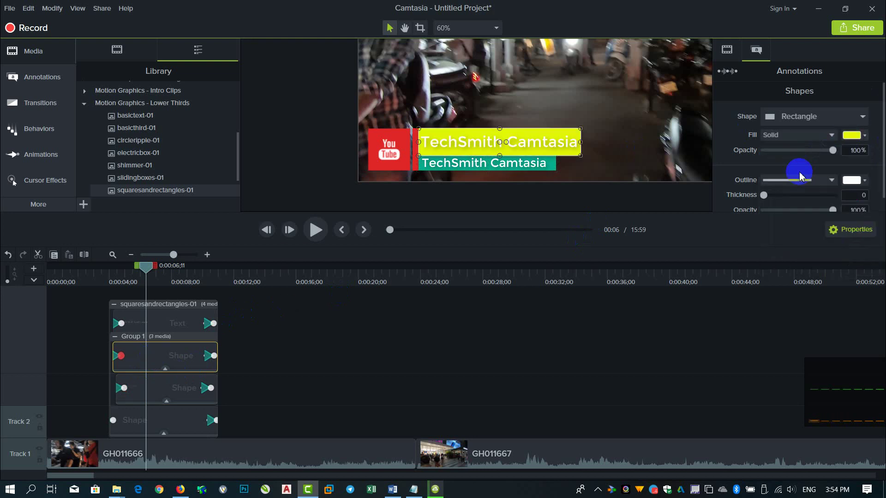
pyautogui.click(852, 136)
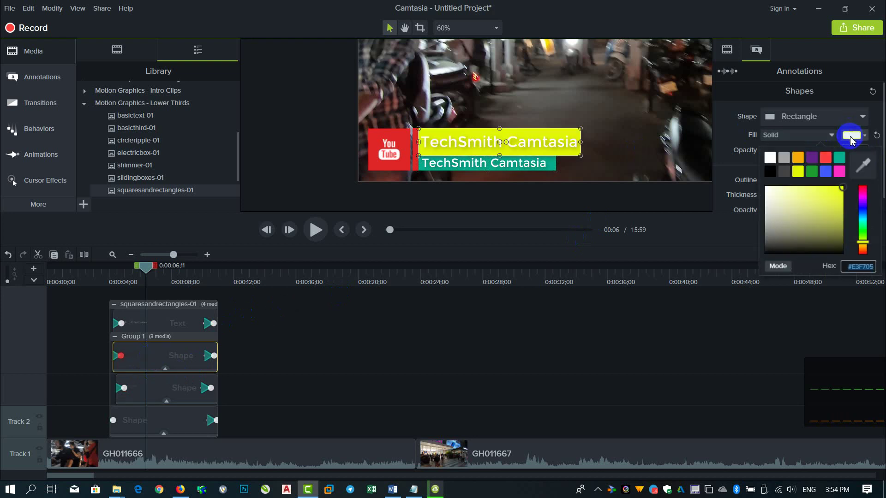
pyautogui.click(806, 175)
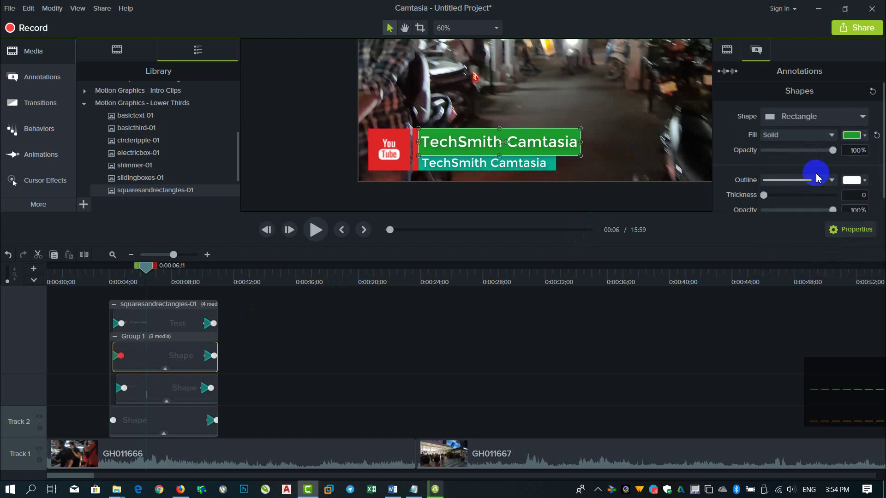
pyautogui.click(376, 365)
pyautogui.click(154, 368)
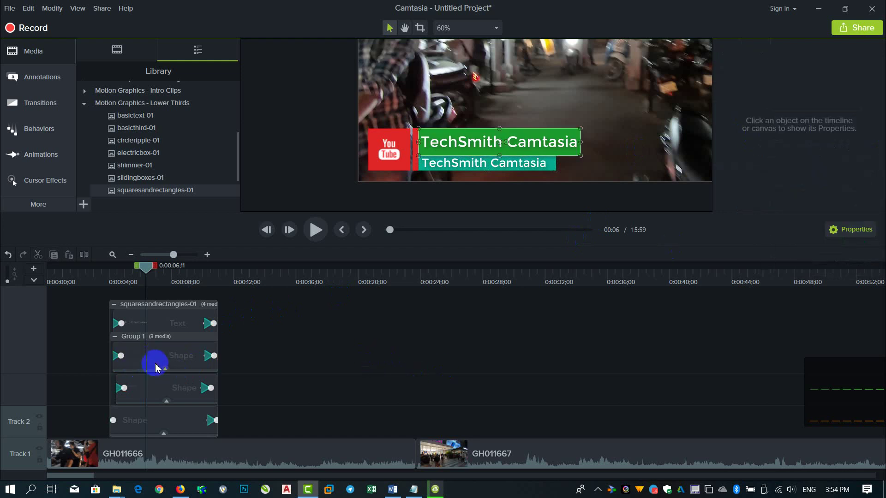
pyautogui.click(167, 325)
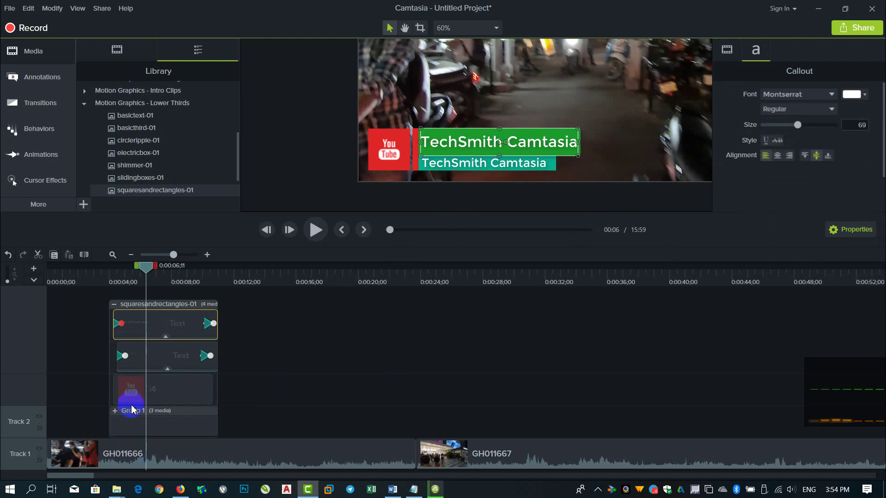
pyautogui.click(111, 409)
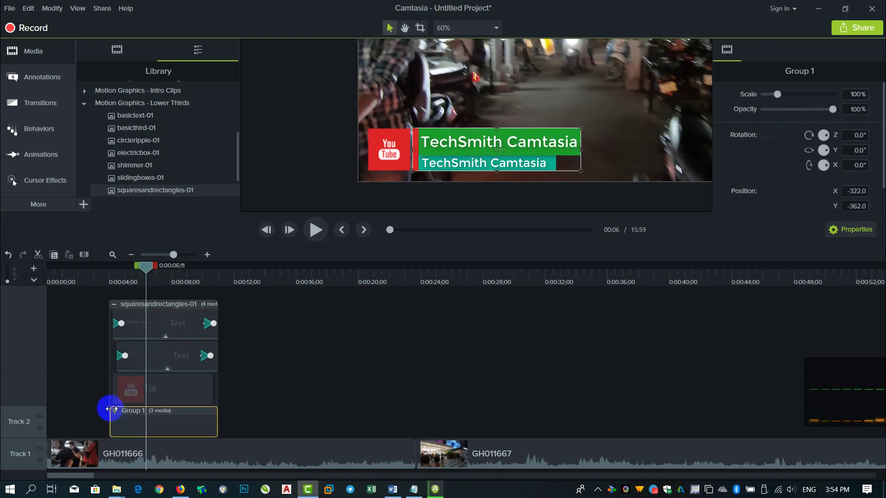
pyautogui.click(115, 411)
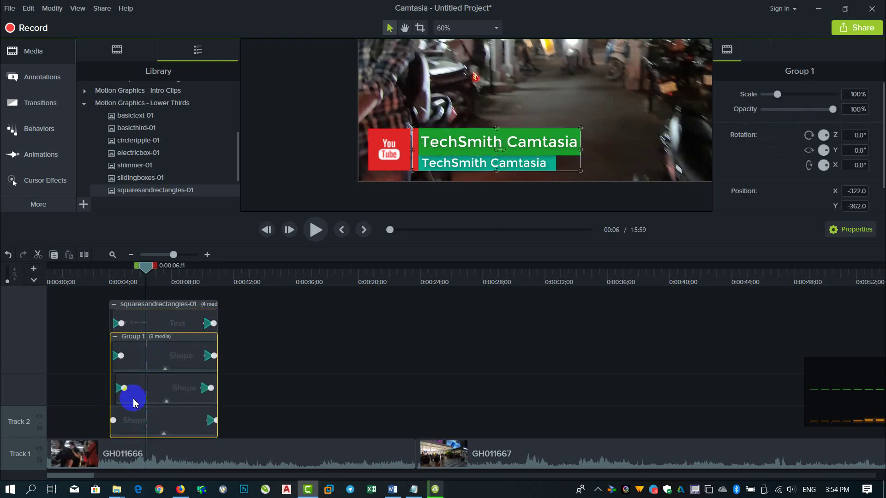
pyautogui.click(118, 342)
# - Replace the lower third's subtitle text with a "By" credit line naming the channel, at font size 52
pyautogui.click(162, 348)
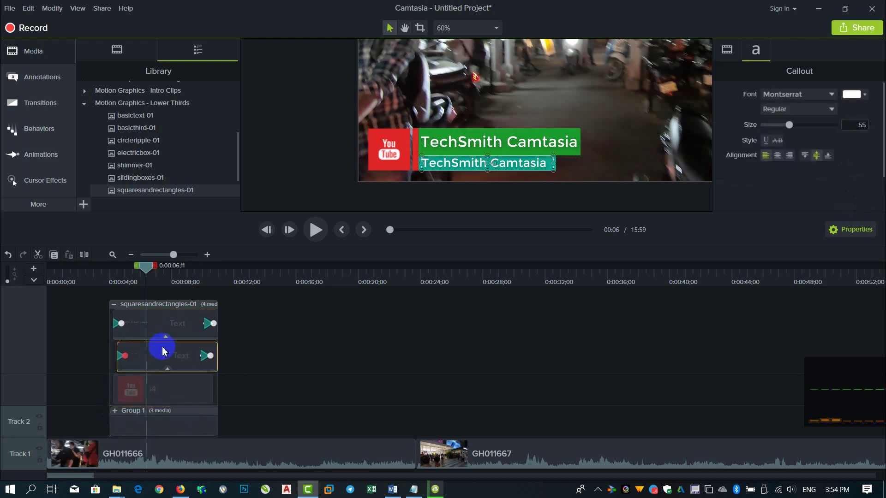
pyautogui.click(448, 165)
pyautogui.doubleClick(453, 164)
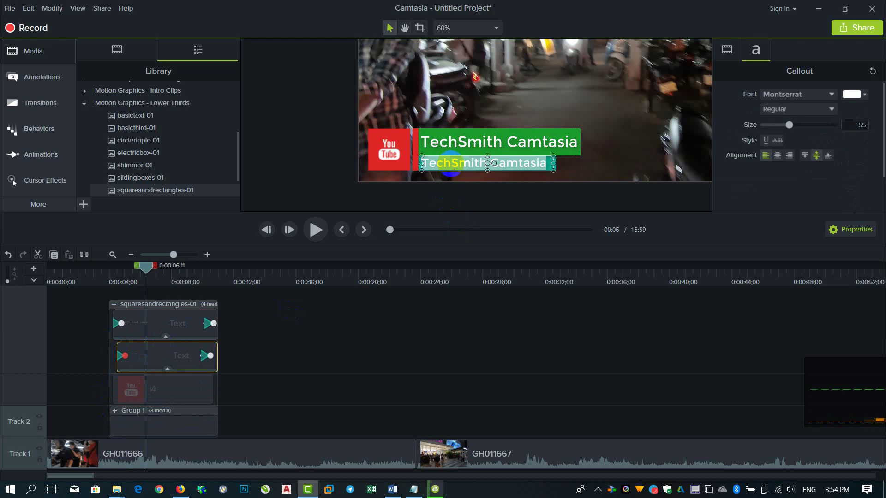
pyautogui.write('By Chheyleng Official')
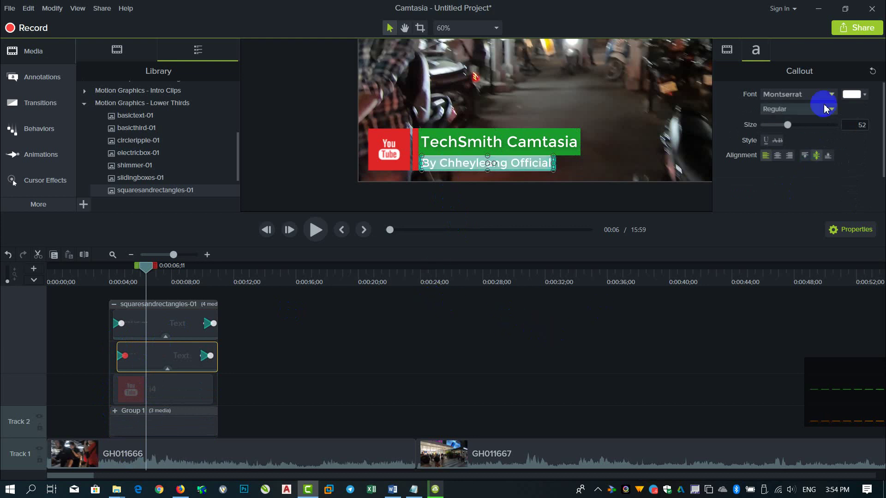
# - Try red on the subtitle text, and settle on the preset yellow font colour
pyautogui.click(849, 94)
pyautogui.click(826, 117)
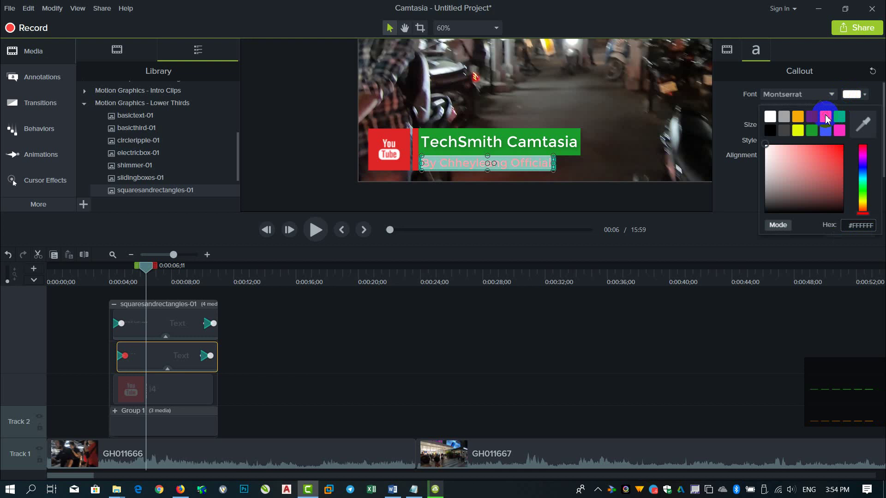
pyautogui.click(847, 95)
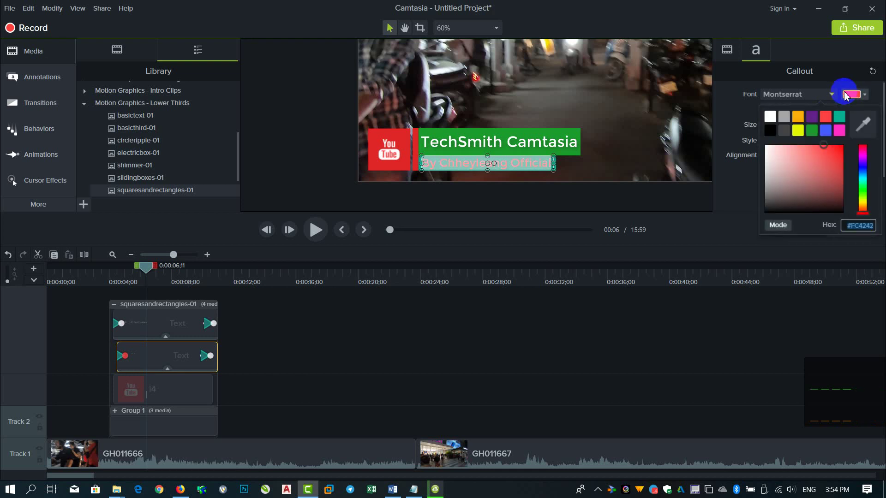
pyautogui.click(798, 132)
pyautogui.click(482, 327)
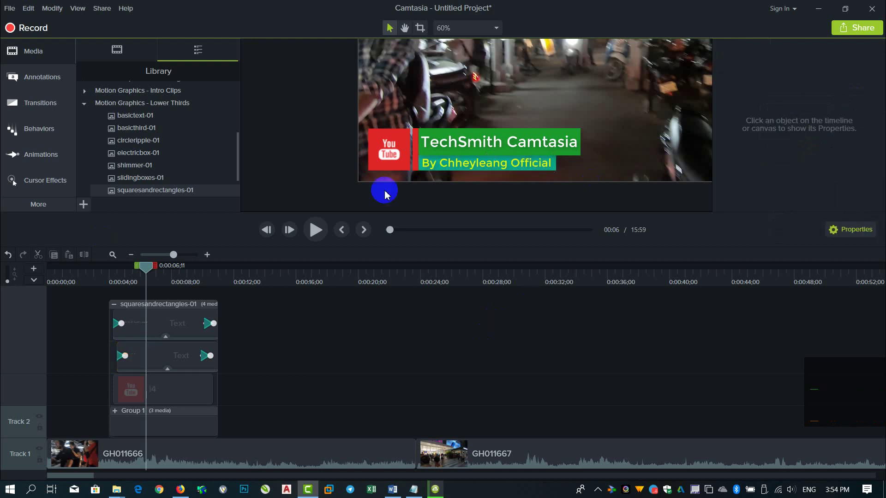
# - Open the lower third's title text on the canvas for editing, with all of its text selected
pyautogui.click(456, 141)
pyautogui.doubleClick(455, 140)
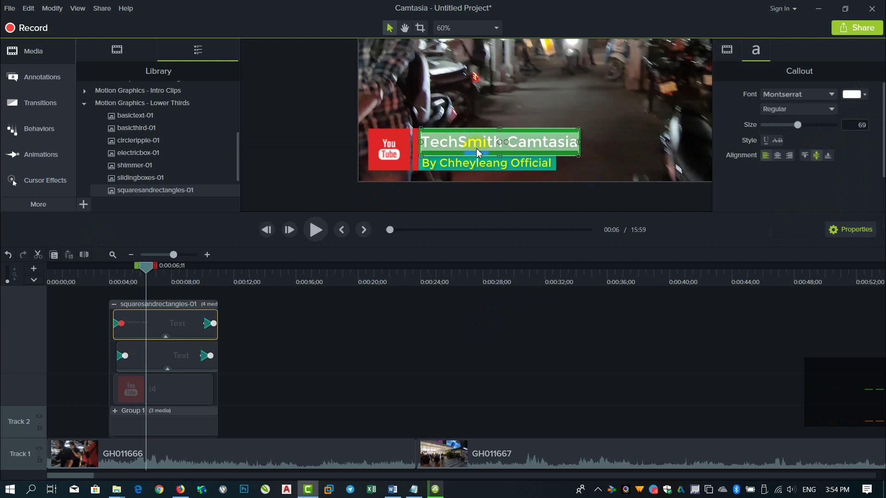
pyautogui.click(122, 340)
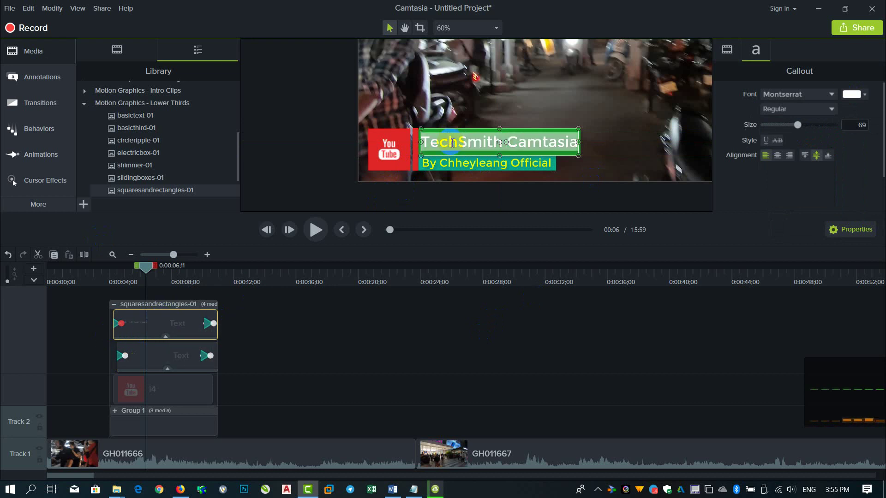
# - Switch to Word, create a blank document and write the line "នាំស្រីស្អាតដើរលេង Aeon I"
pyautogui.click(391, 493)
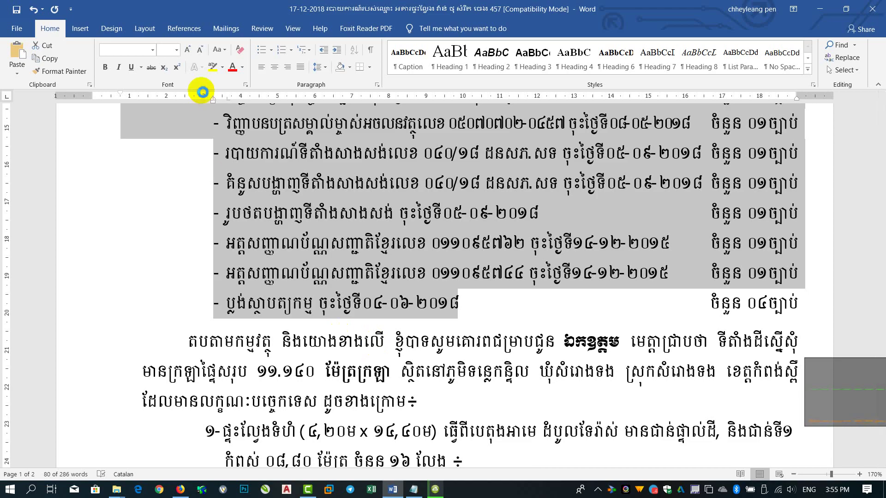
pyautogui.hotkey('ctrl', 'n')
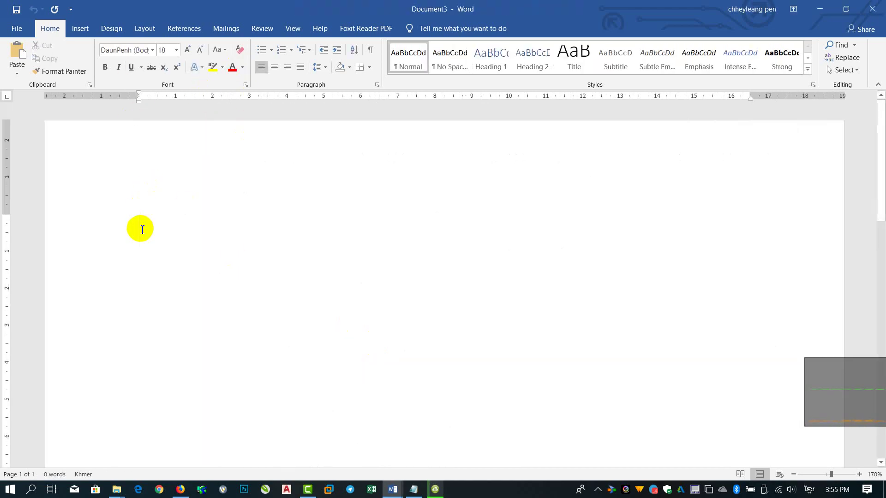
pyautogui.write('ក')
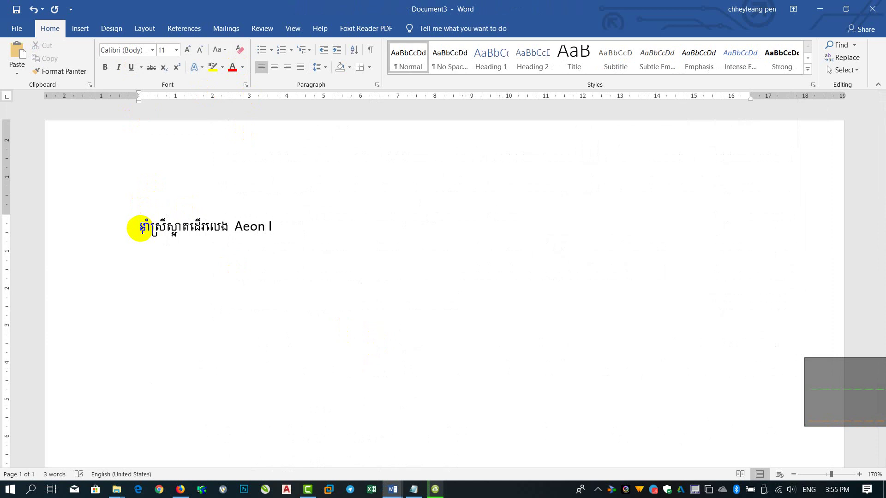
# - Select the whole Khmer title line in the new document and right-align it
pyautogui.tripleClick(142, 229)
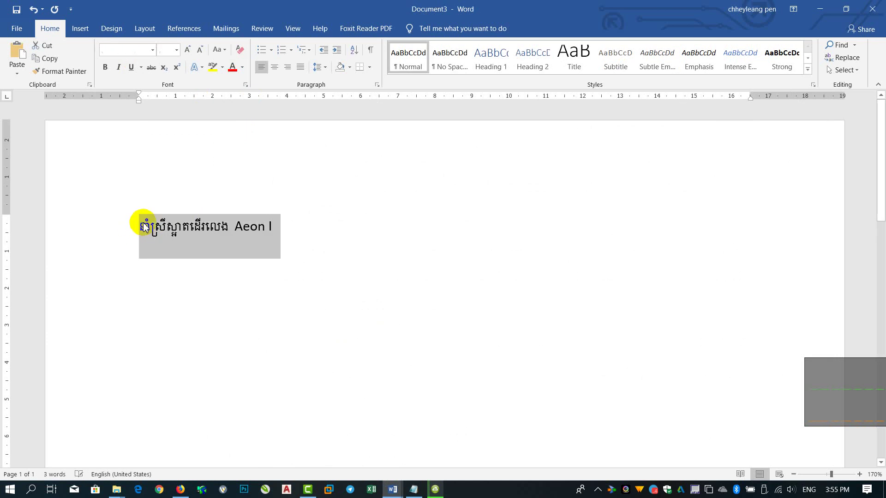
pyautogui.click(153, 50)
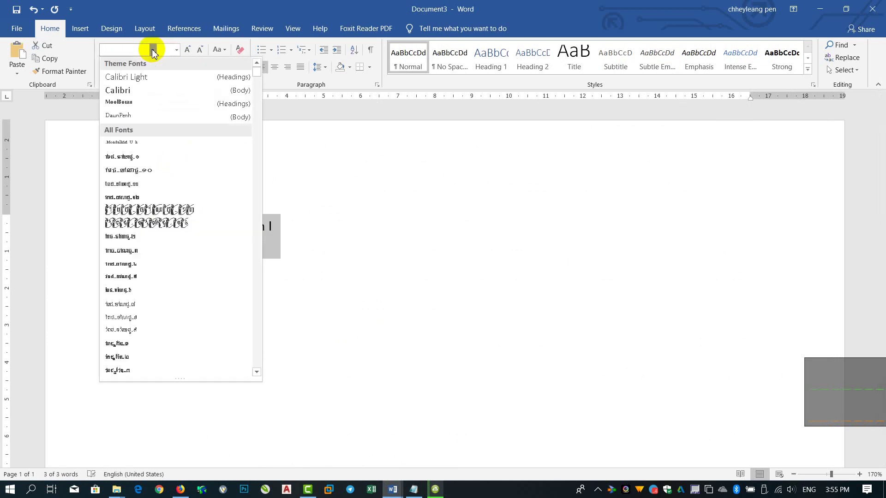
pyautogui.click(286, 68)
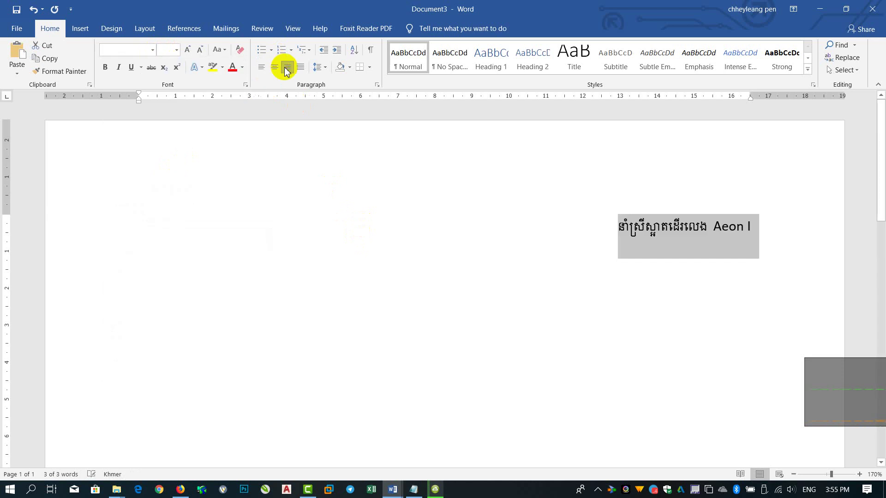
# - Browse the installed fonts and apply Kh Baphnom_Limon F3 to the selected Khmer title line
pyautogui.click(155, 50)
pyautogui.scroll(-3, 255, 79)
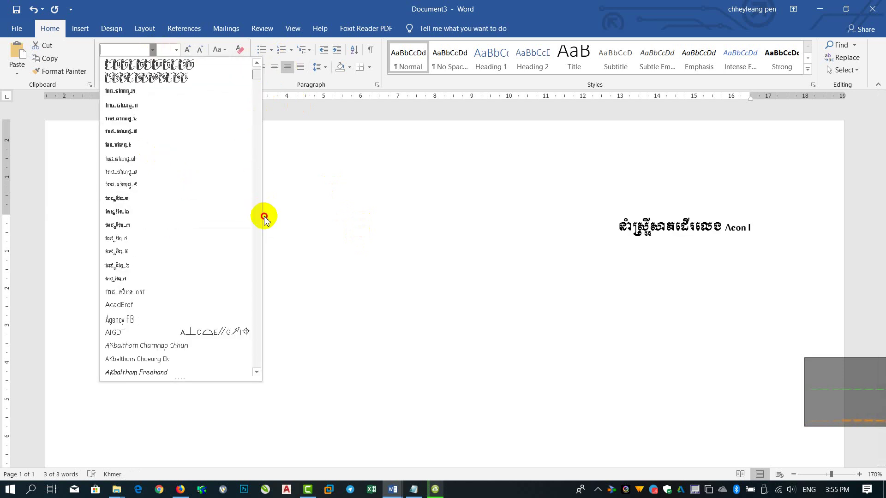
pyautogui.click(259, 223)
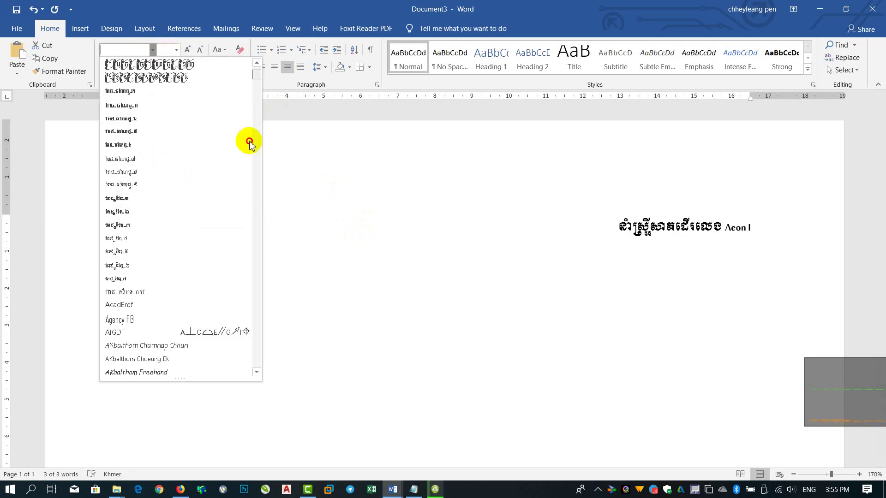
pyautogui.moveTo(258, 92); pyautogui.dragTo(256, 131)
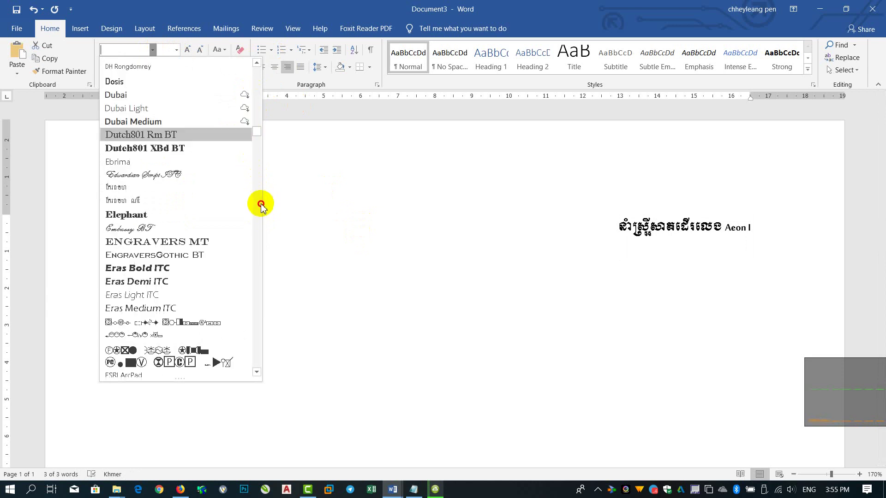
pyautogui.scroll(5, 260, 204)
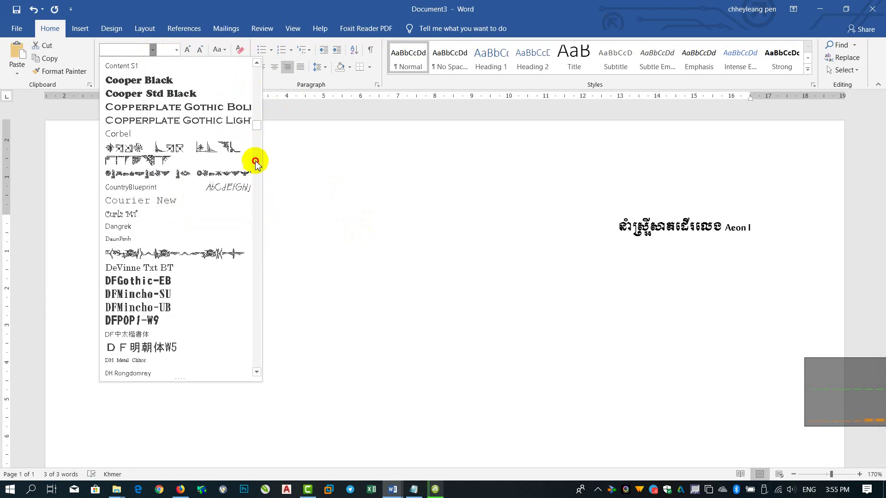
pyautogui.scroll(1, 205, 241)
pyautogui.scroll(-10, 205, 241)
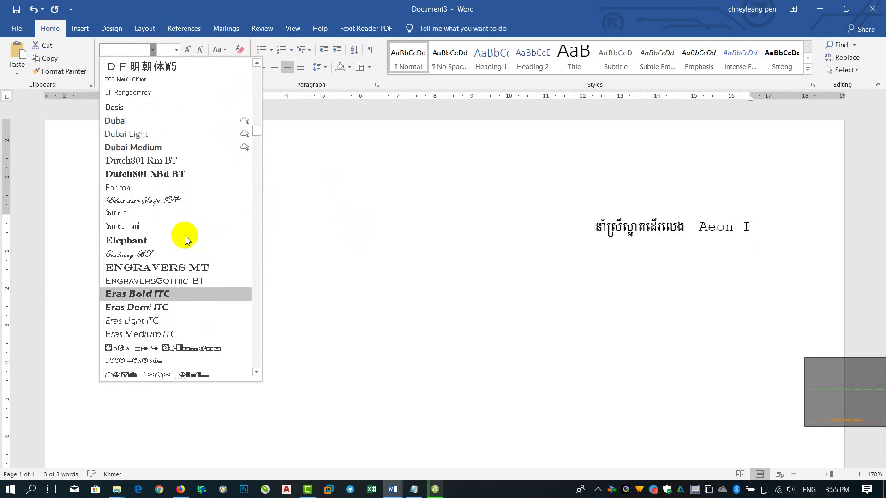
pyautogui.scroll(-3, 175, 251)
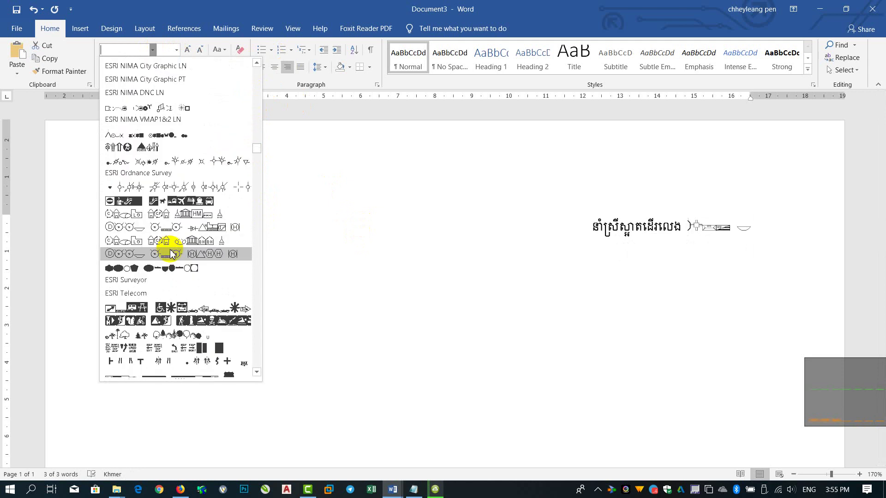
pyautogui.scroll(12, 173, 251)
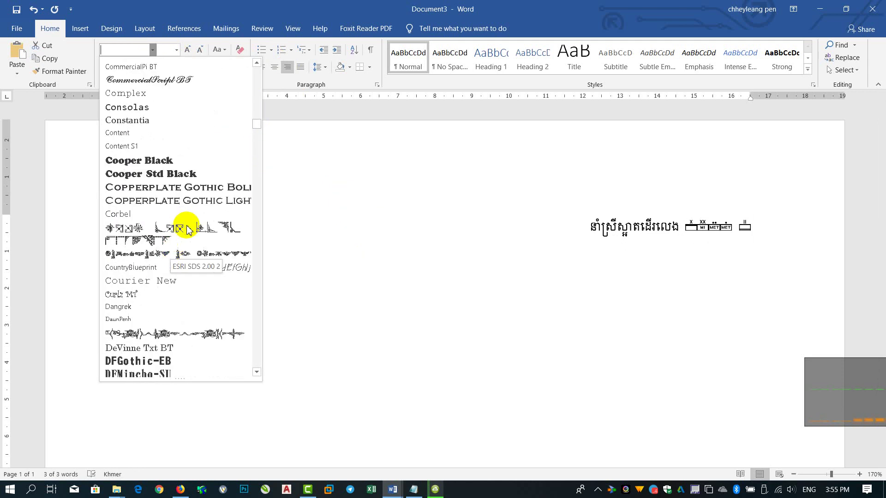
pyautogui.scroll(-10, 203, 227)
pyautogui.scroll(5, 186, 226)
pyautogui.scroll(2, 178, 215)
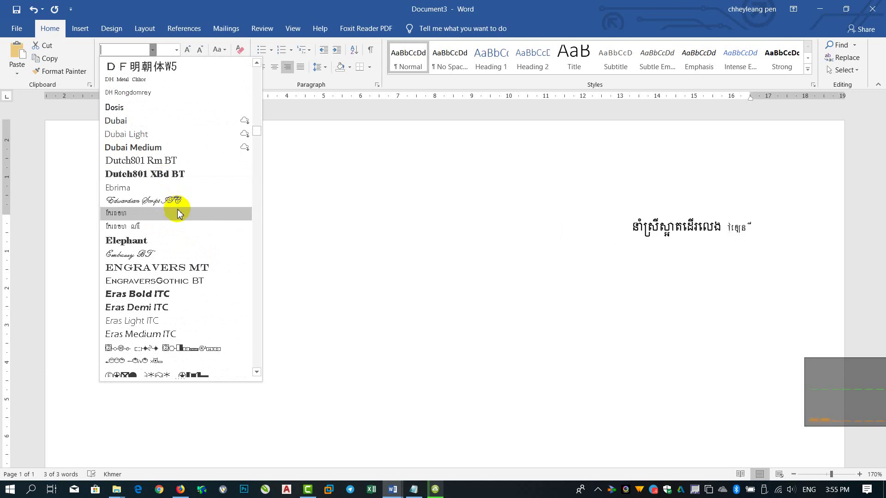
pyautogui.scroll(-15, 174, 255)
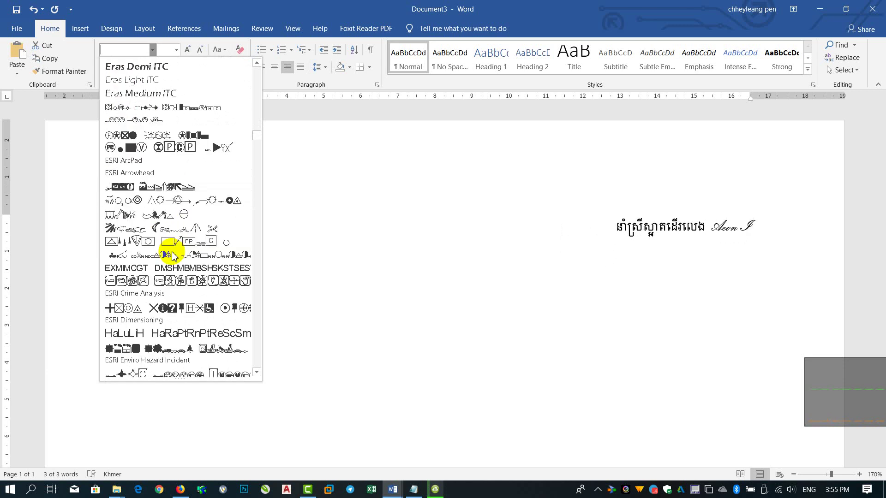
pyautogui.scroll(-10, 178, 268)
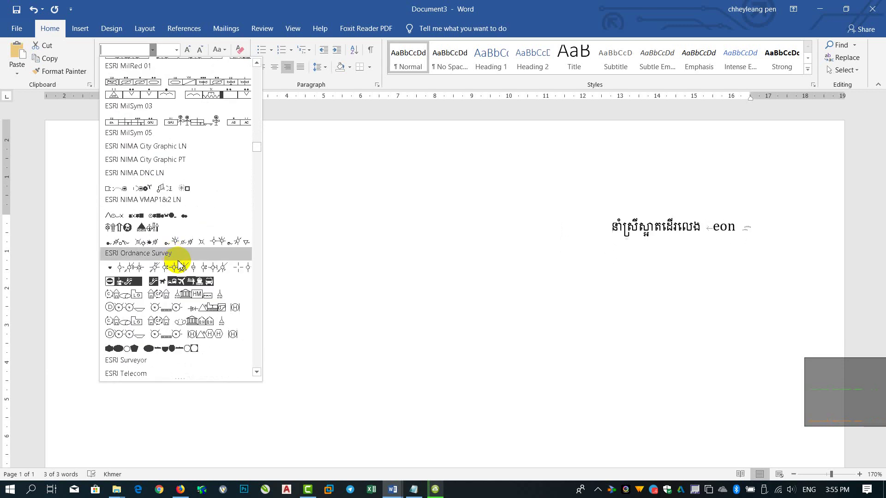
pyautogui.scroll(-18, 175, 323)
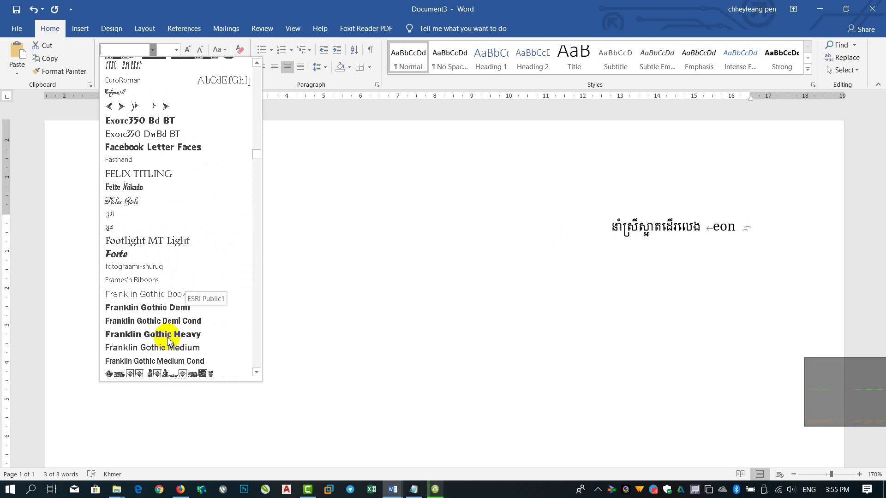
pyautogui.scroll(-8, 170, 324)
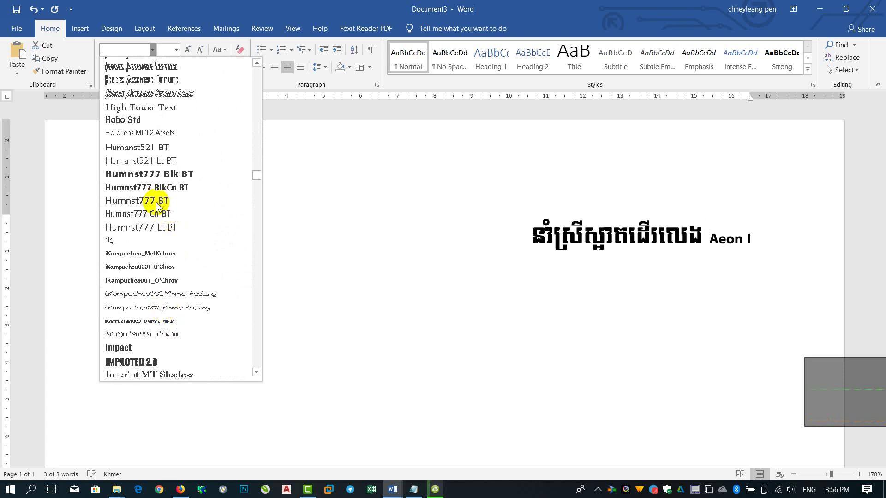
pyautogui.scroll(-12, 159, 221)
pyautogui.scroll(-15, 150, 261)
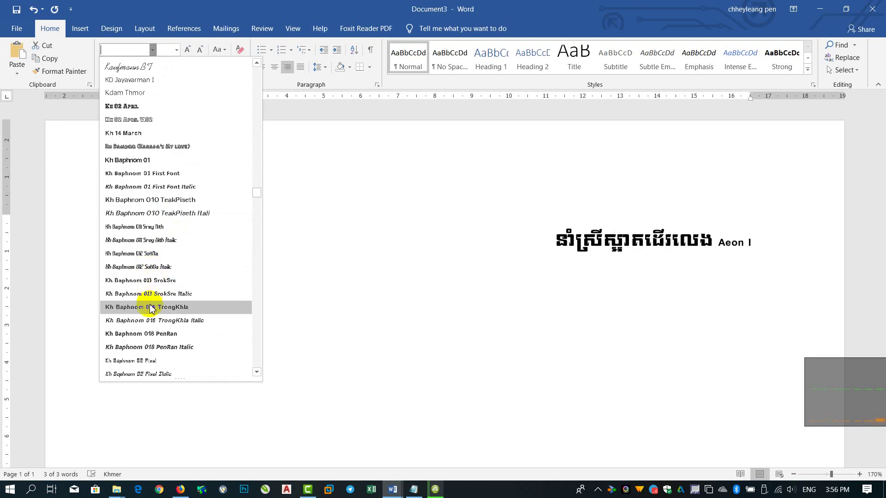
pyautogui.scroll(-6, 151, 299)
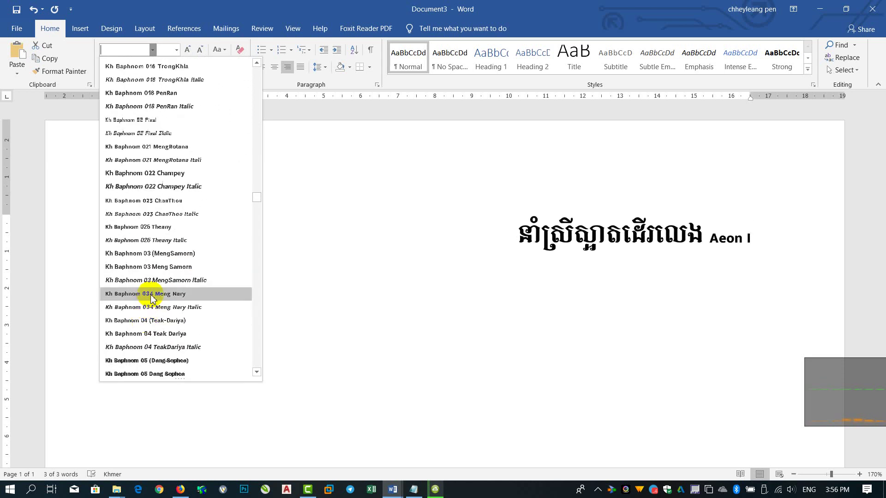
pyautogui.scroll(-4, 155, 326)
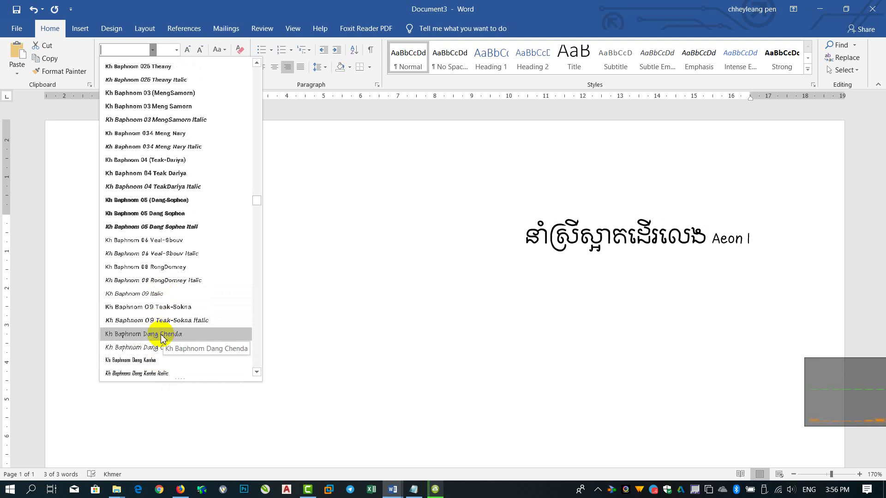
pyautogui.scroll(-2, 162, 346)
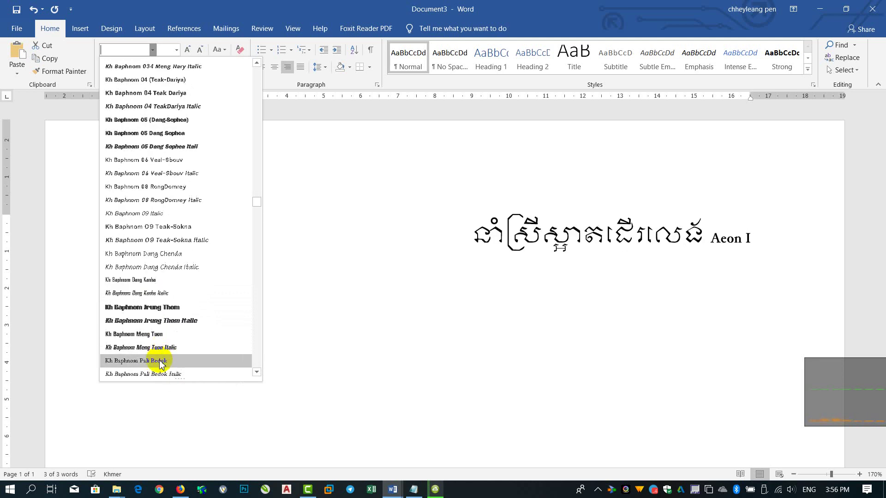
pyautogui.scroll(-6, 162, 364)
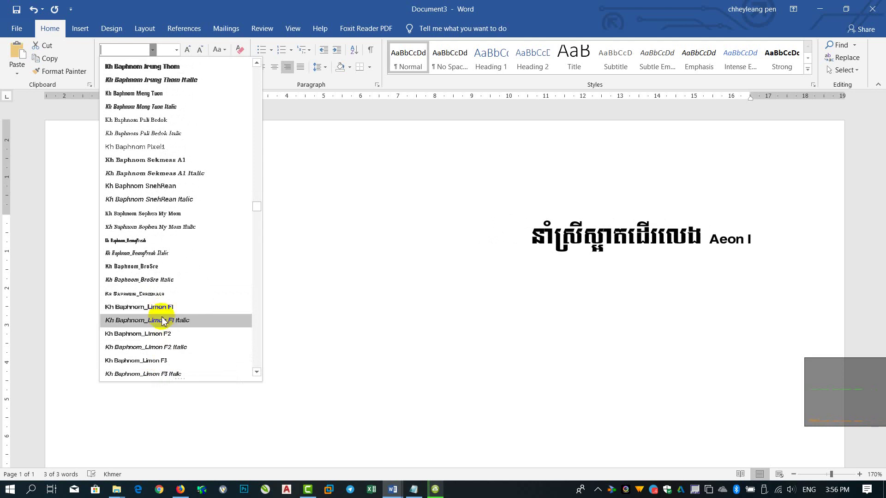
pyautogui.click(162, 362)
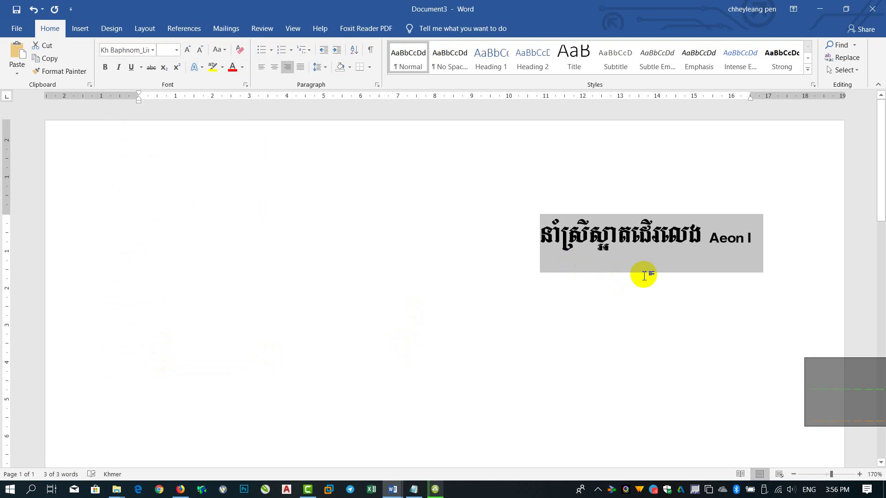
# - Set the Khmer title line's font size to 14 and its font colour to the standard dark red
pyautogui.click(177, 52)
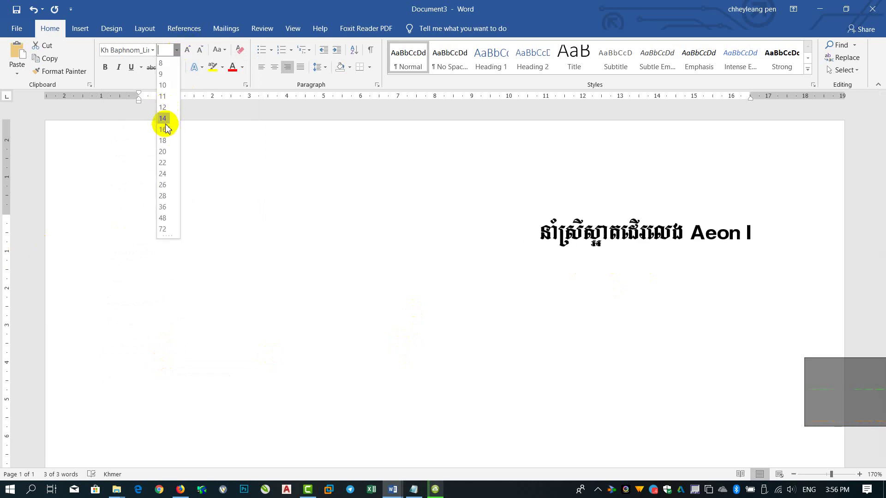
pyautogui.click(164, 118)
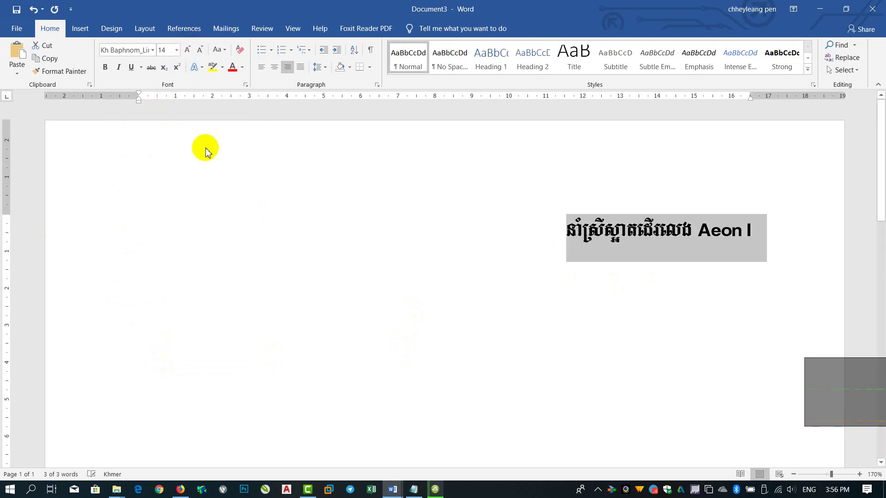
pyautogui.click(241, 69)
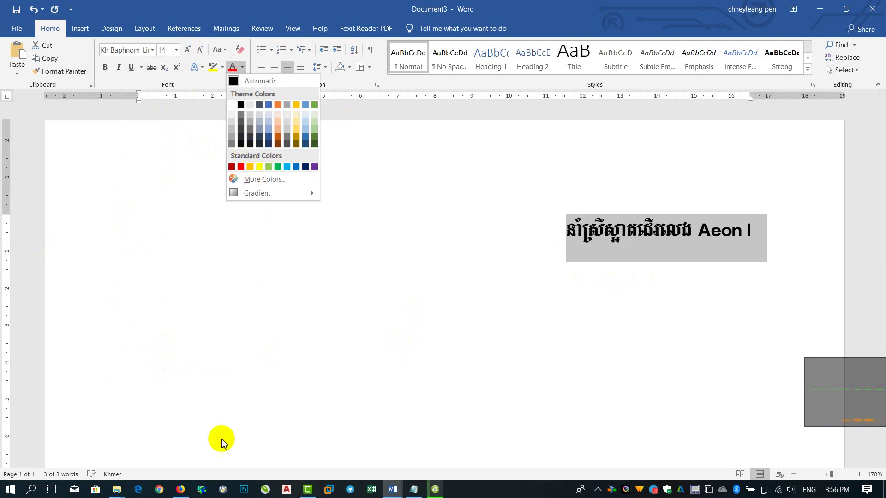
pyautogui.click(308, 490)
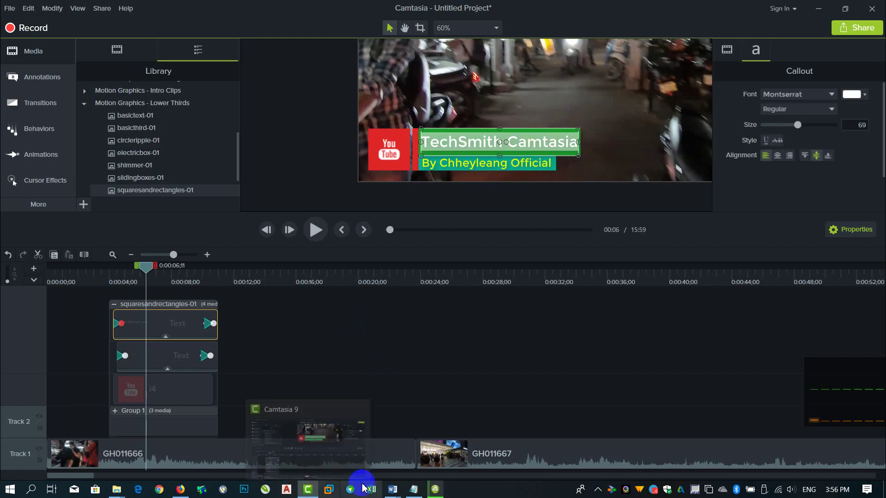
pyautogui.moveTo(390, 483)
pyautogui.click(458, 446)
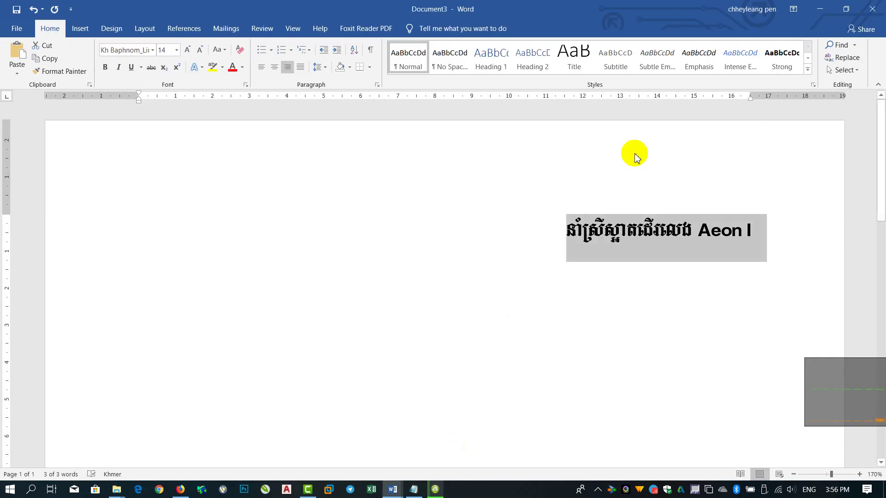
pyautogui.click(241, 67)
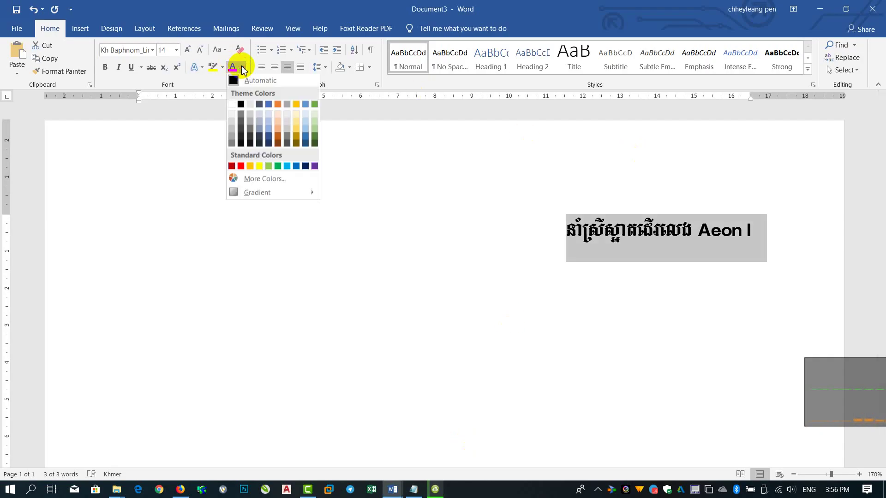
pyautogui.click(232, 168)
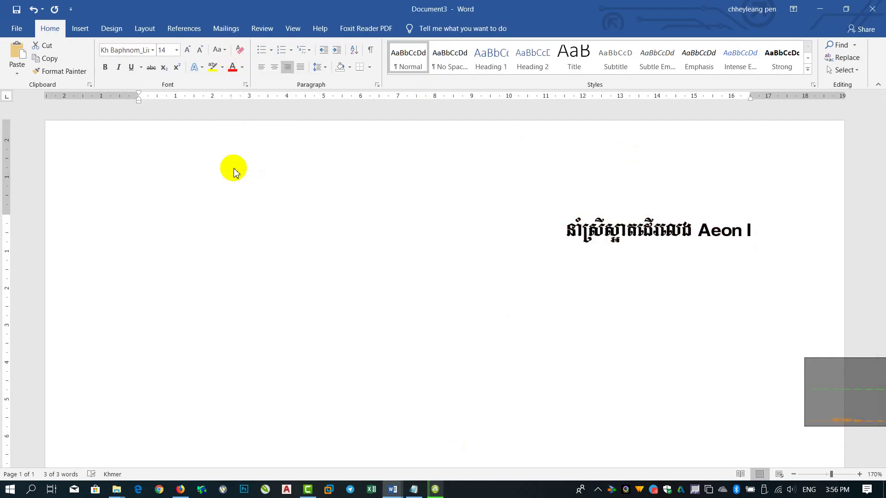
# - Switch to Camtasia and replace all of the lower third's title text with the formatted Khmer line copied from Word
pyautogui.click(826, 11)
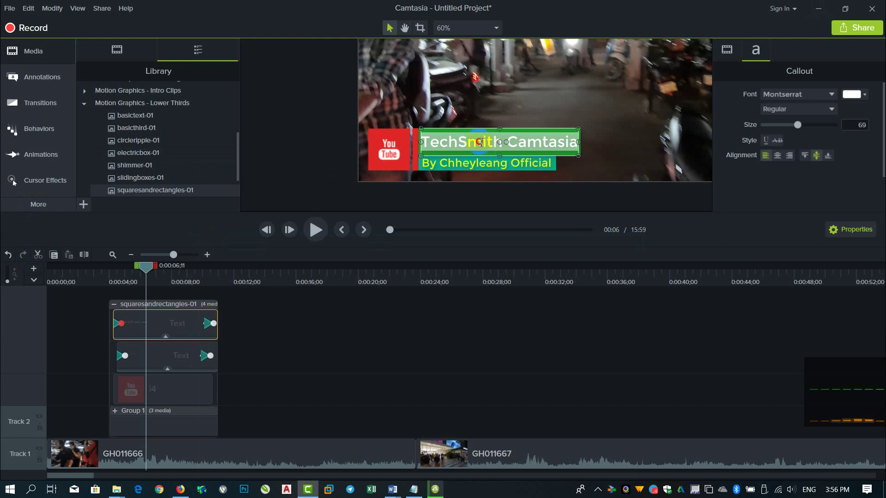
pyautogui.click(481, 142)
pyautogui.hotkey('ctrl', 'a')
pyautogui.hotkey('ctrl', 'v')
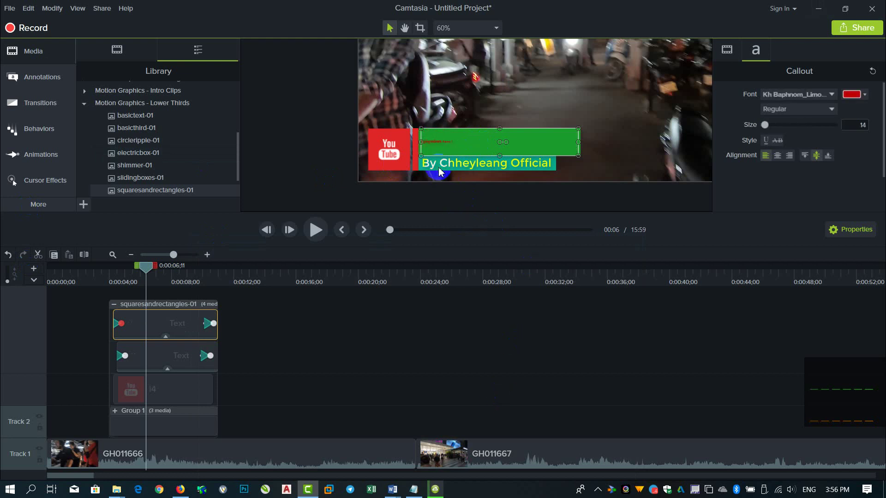
# - Select all of the pasted Khmer title text and set its font size to 70
pyautogui.hotkey('ctrl', 'a')
pyautogui.click(765, 125)
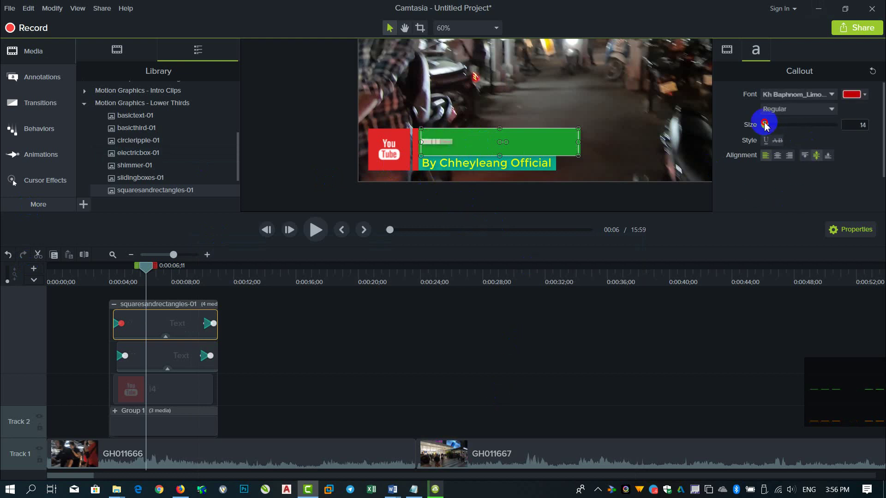
pyautogui.moveTo(765, 126); pyautogui.dragTo(800, 128)
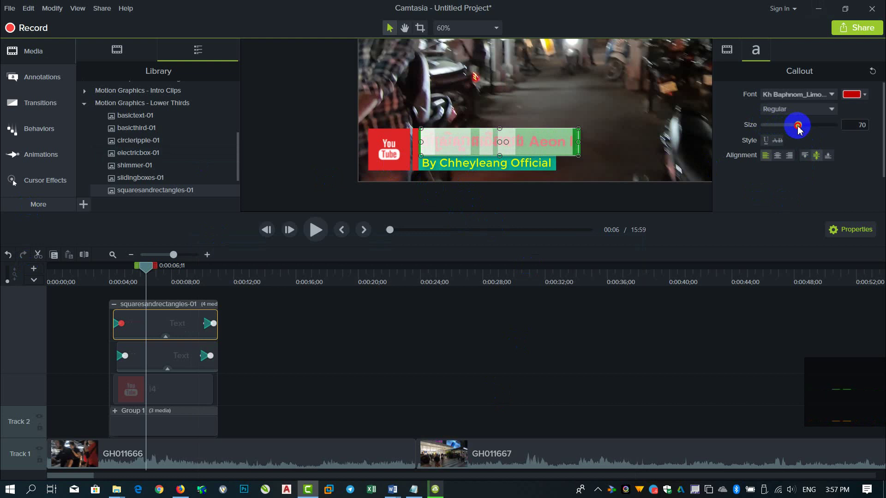
pyautogui.click(452, 404)
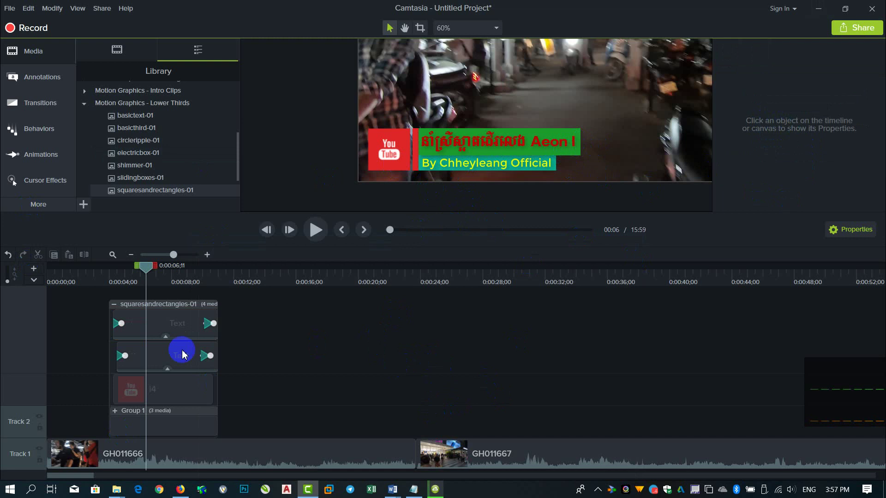
# - Expand Group 1 in the lower third and change the fill of the title's background rectangle to the preset yellow
pyautogui.click(113, 411)
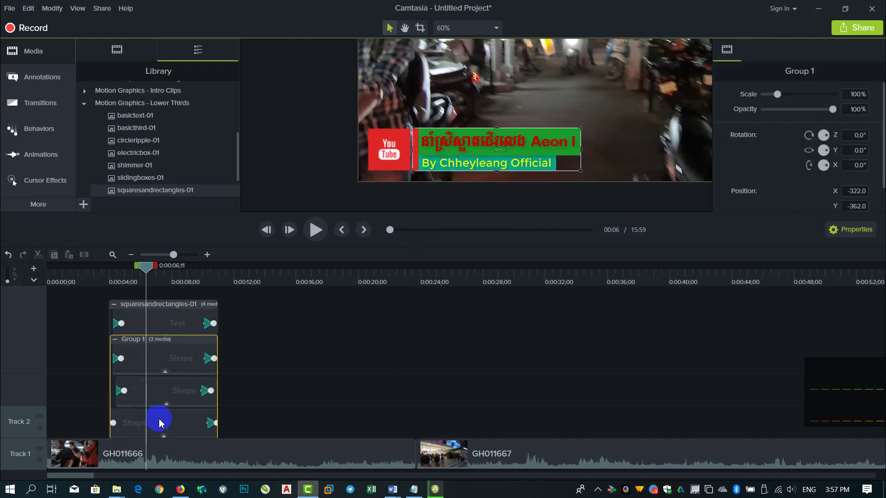
pyautogui.click(174, 356)
pyautogui.click(852, 135)
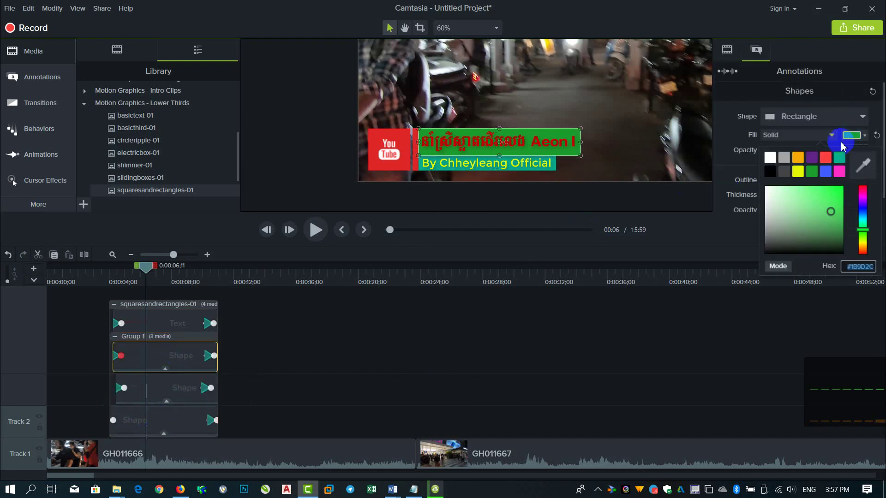
pyautogui.click(802, 177)
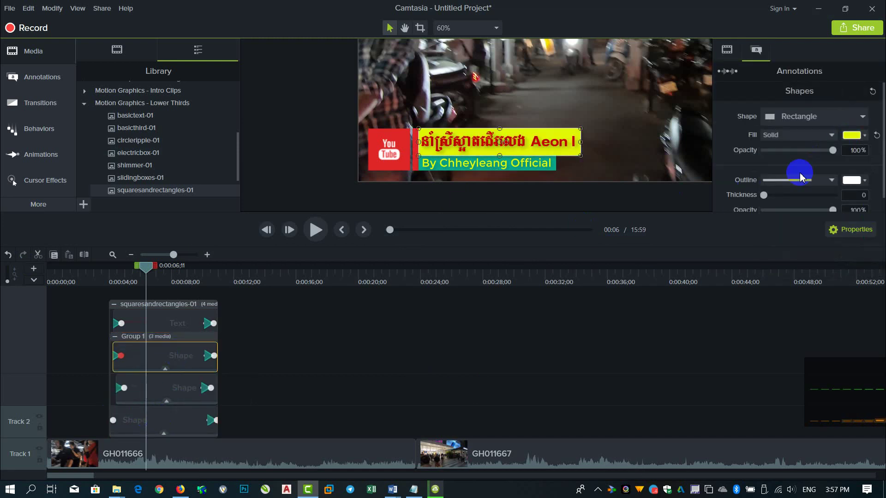
pyautogui.click(599, 337)
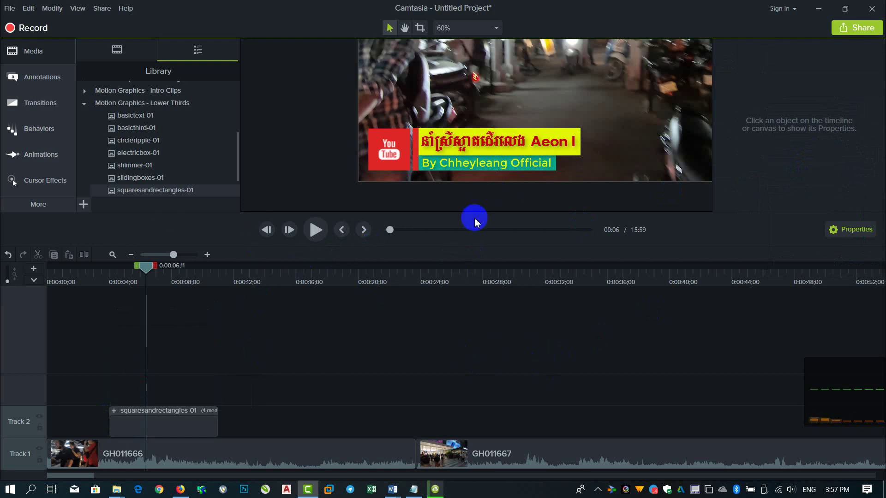
# - Preview the lower third, and change the fill of Group 1's narrow vertical bar beside the YouTube icon to the preset green
pyautogui.moveTo(149, 273); pyautogui.dragTo(105, 270)
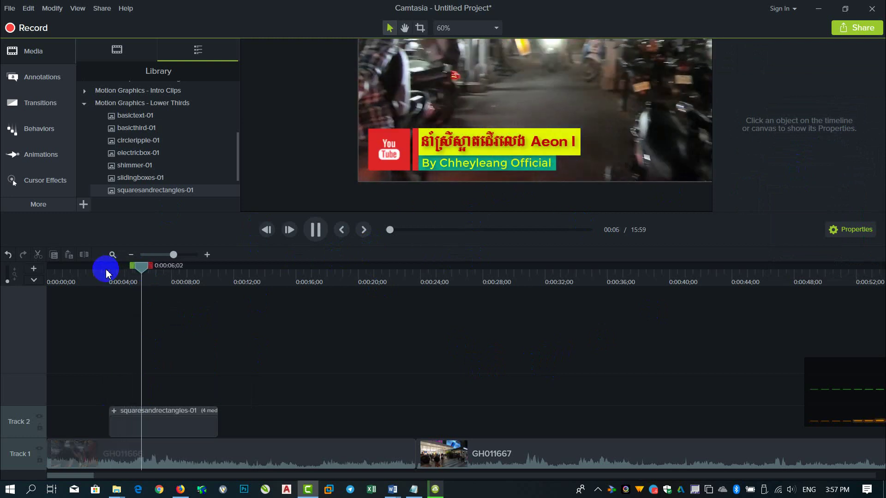
pyautogui.press('space')
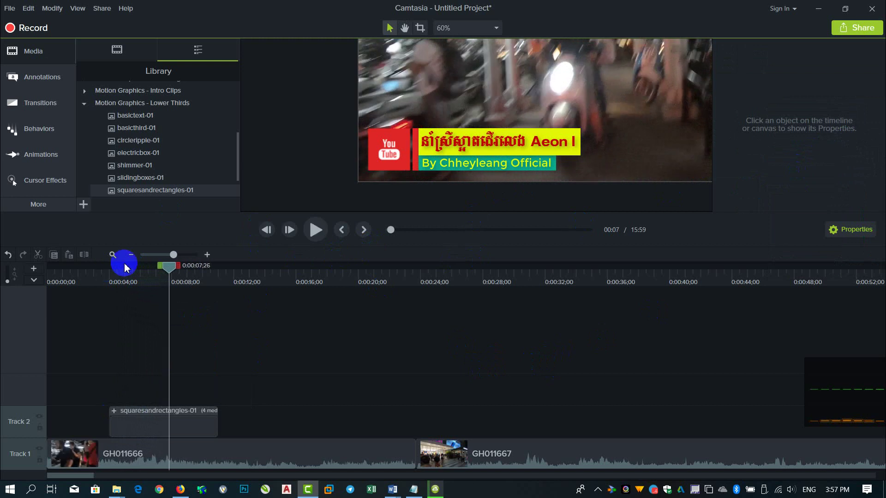
pyautogui.click(114, 411)
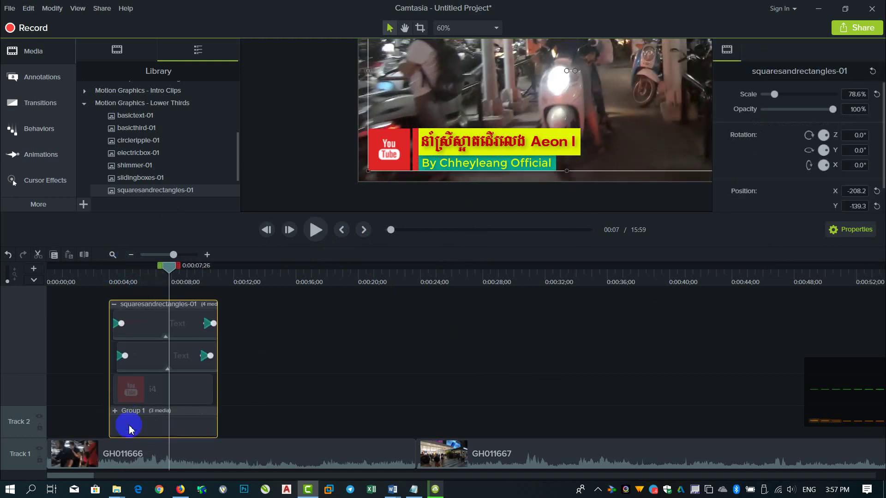
pyautogui.click(113, 411)
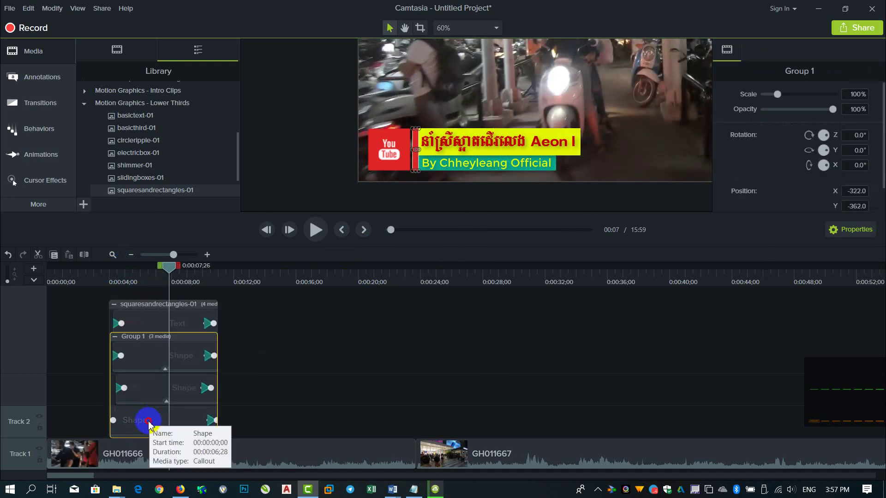
pyautogui.click(139, 423)
pyautogui.click(852, 135)
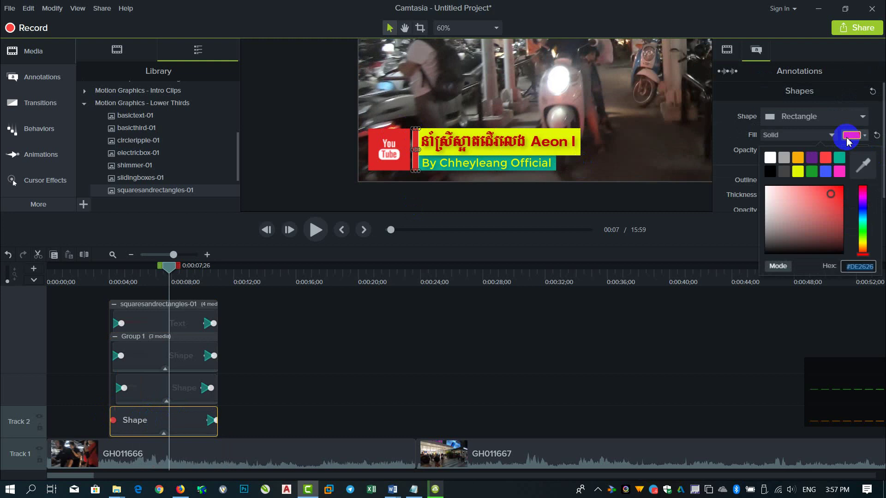
pyautogui.click(814, 172)
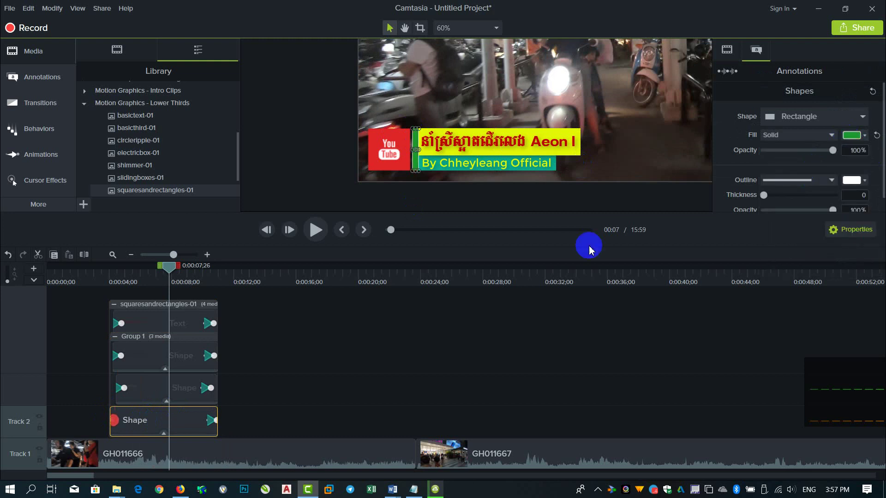
pyautogui.click(476, 322)
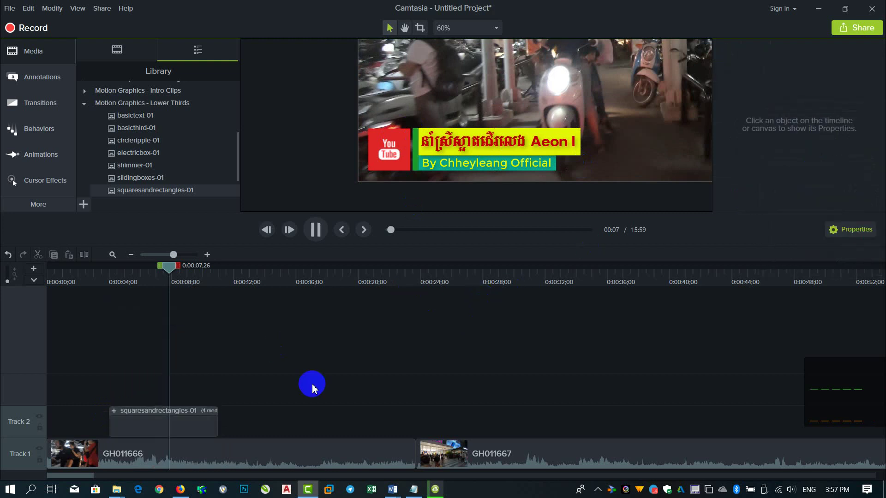
# - Play back the recoloured lower third and paste a copy of it on Track 2 at 0:00:13;24
pyautogui.moveTo(178, 266); pyautogui.dragTo(105, 284)
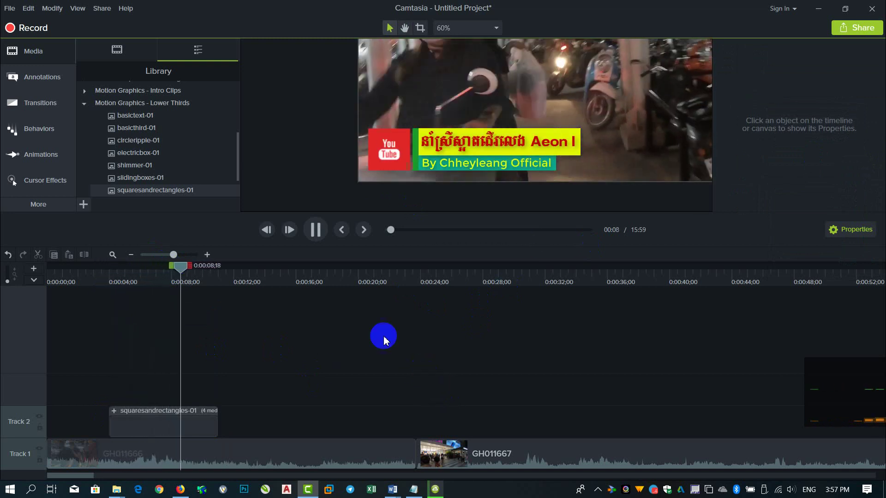
pyautogui.press('space')
pyautogui.click(188, 421)
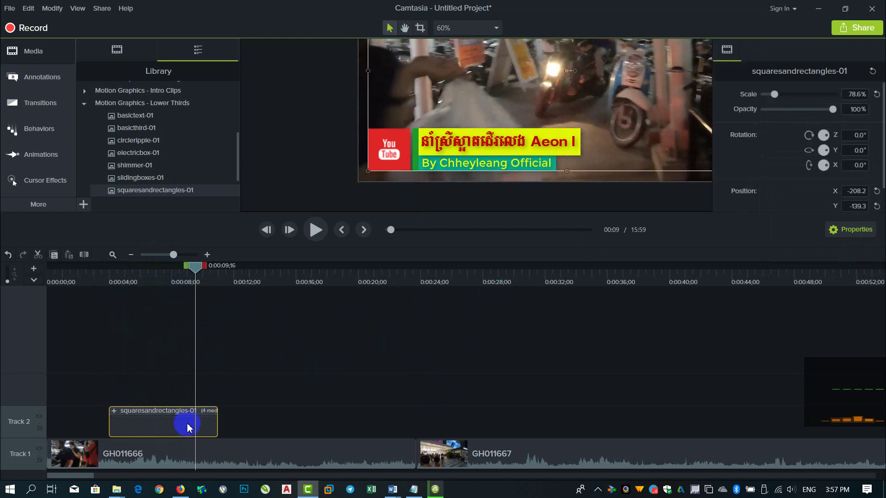
pyautogui.moveTo(195, 267); pyautogui.dragTo(263, 284)
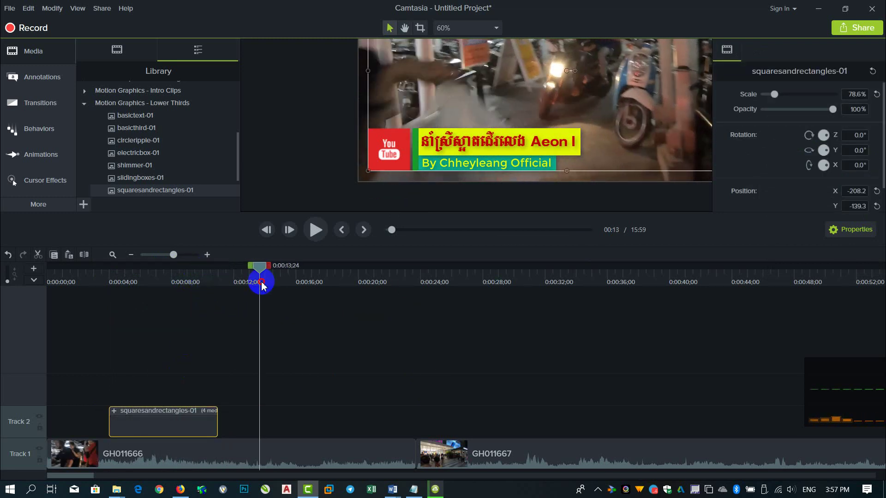
pyautogui.hotkey('ctrl', 'v')
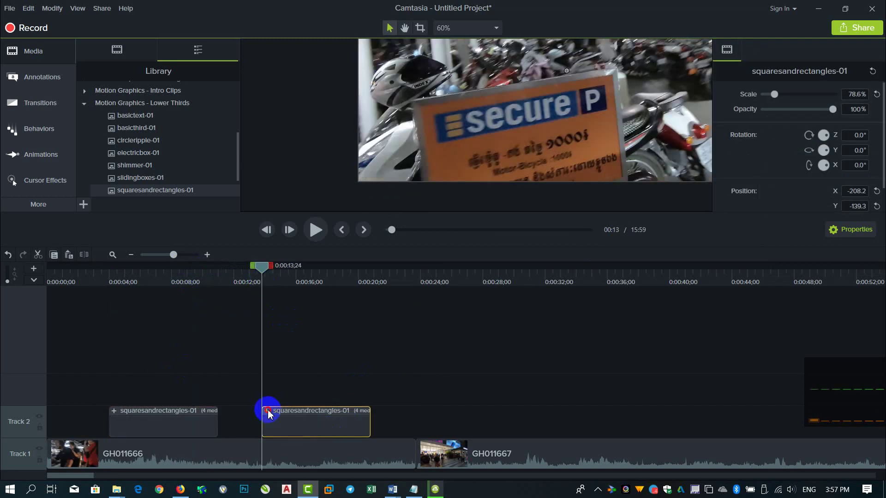
# - Expand the copied lower third and replace its title text with "សូមជួយចុច Subscribe ផង"
pyautogui.click(268, 411)
pyautogui.moveTo(261, 267); pyautogui.dragTo(298, 268)
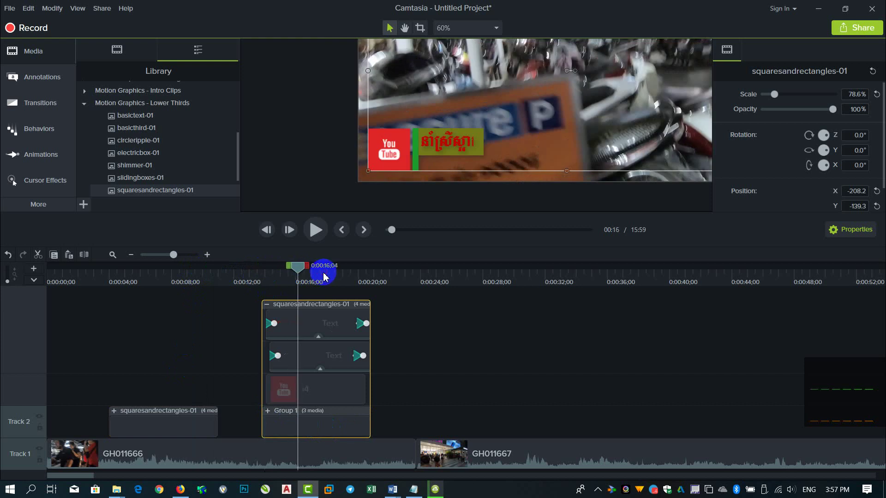
pyautogui.click(317, 336)
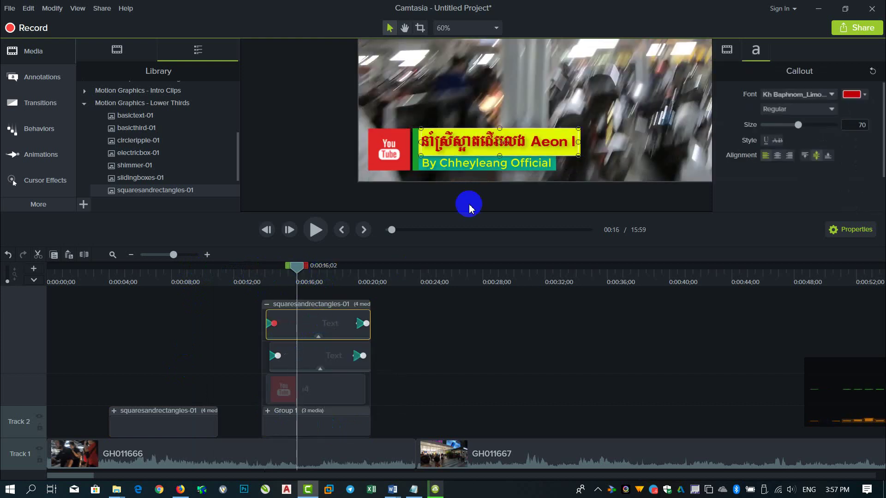
pyautogui.doubleClick(476, 143)
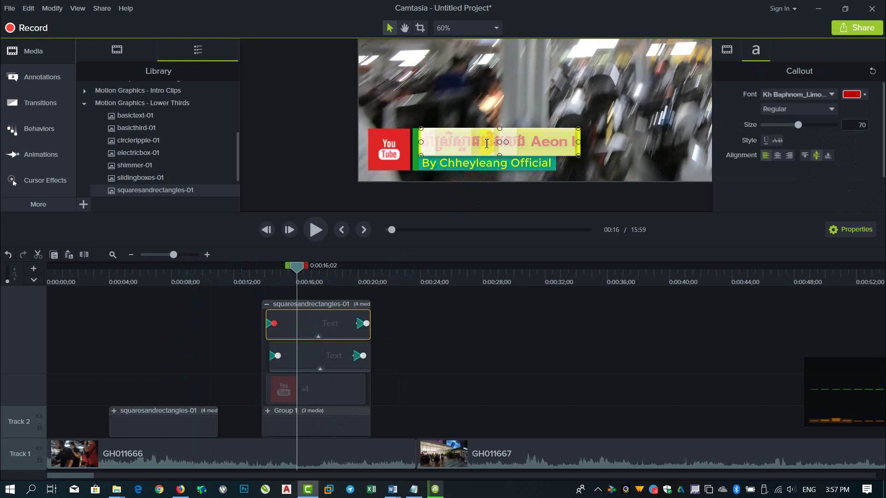
pyautogui.moveTo(523, 147); pyautogui.dragTo(422, 132)
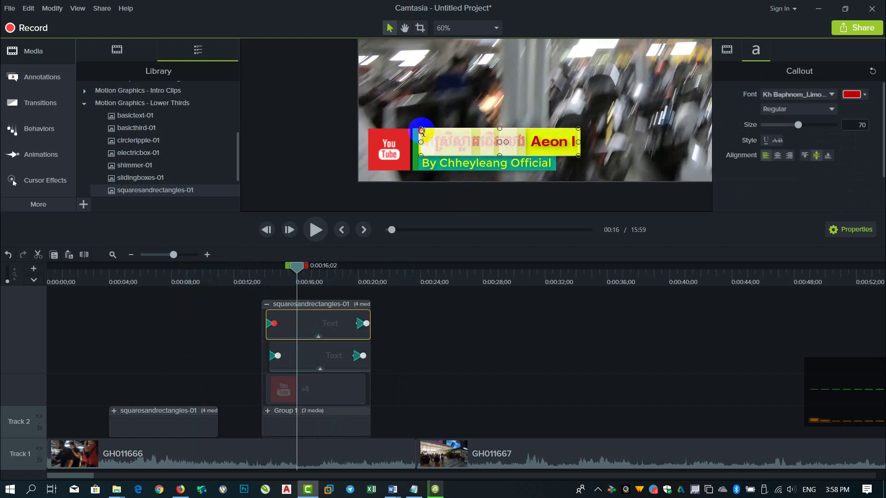
pyautogui.write('scribe')
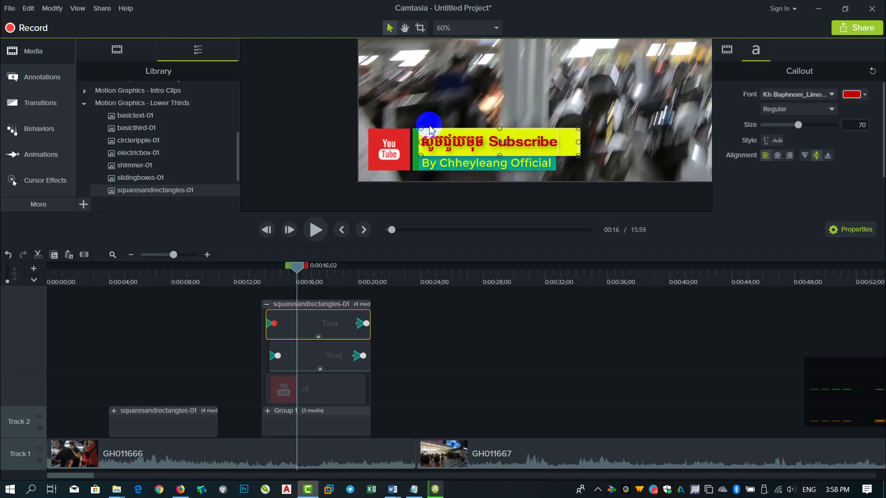
pyautogui.write('ង')
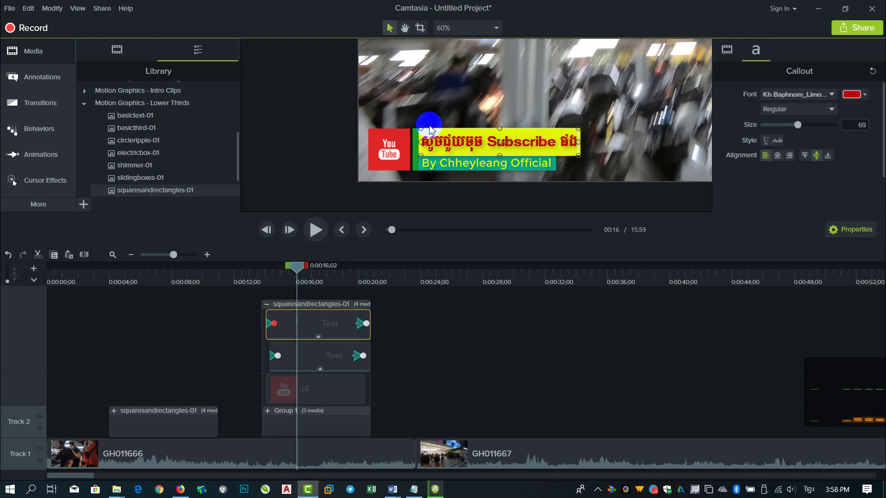
# - Select all of the copy's new title text and change its font colour to the preset green
pyautogui.hotkey('ctrl', 'a')
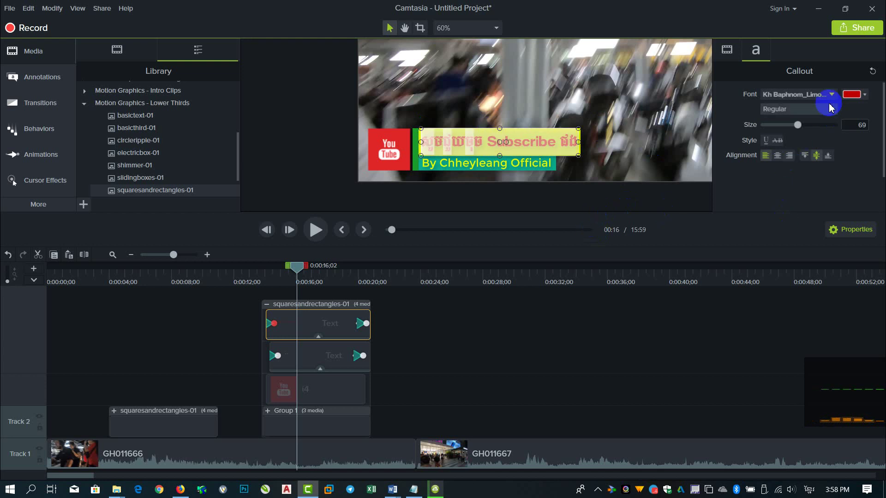
pyautogui.click(849, 99)
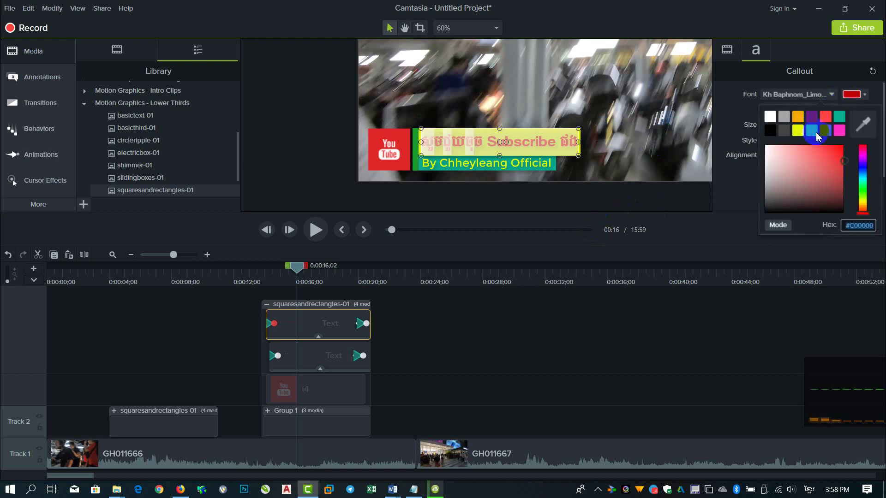
pyautogui.click(522, 364)
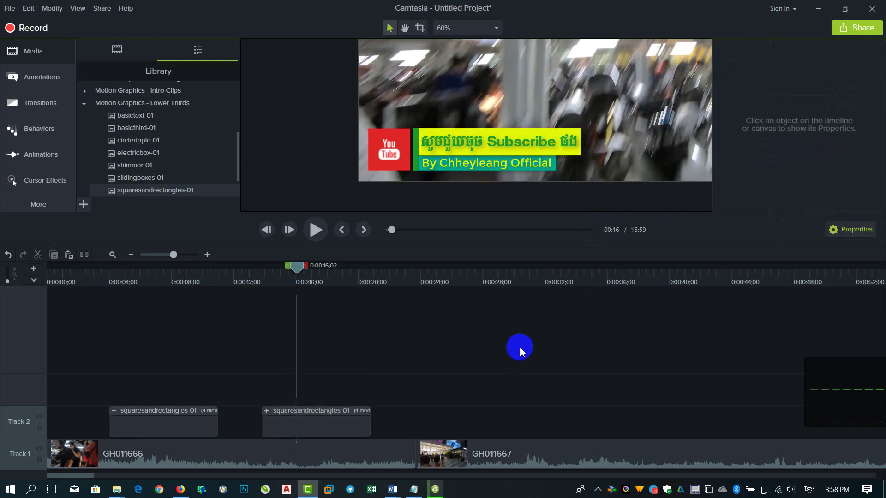
# - Expand Group 1 in the copied lower third and change the fill of the title's background rectangle to a near-black shade
pyautogui.click(267, 412)
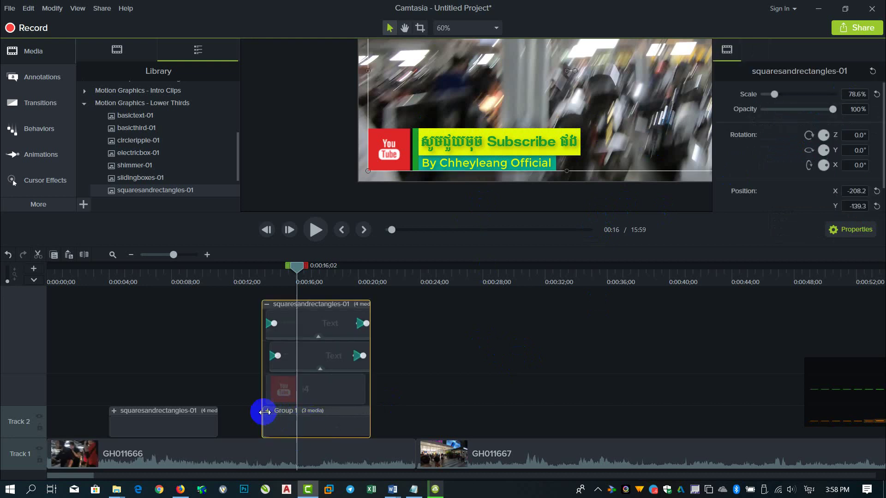
pyautogui.click(265, 412)
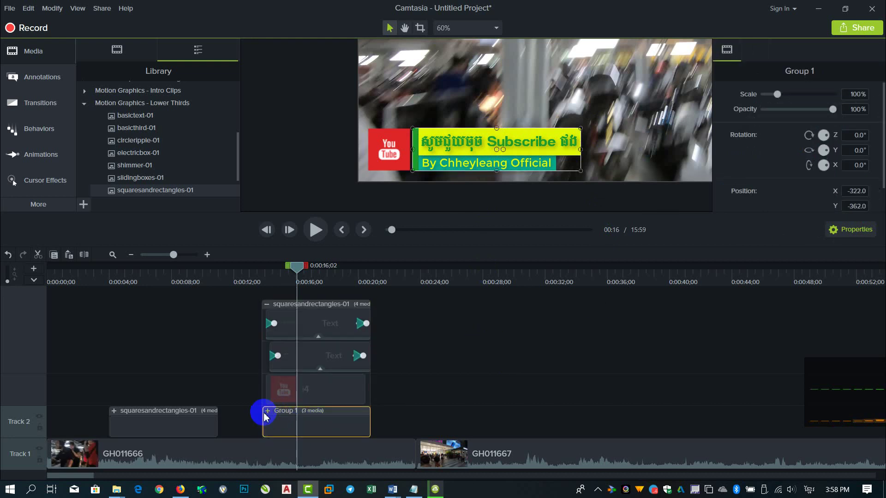
pyautogui.doubleClick(308, 417)
pyautogui.click(338, 358)
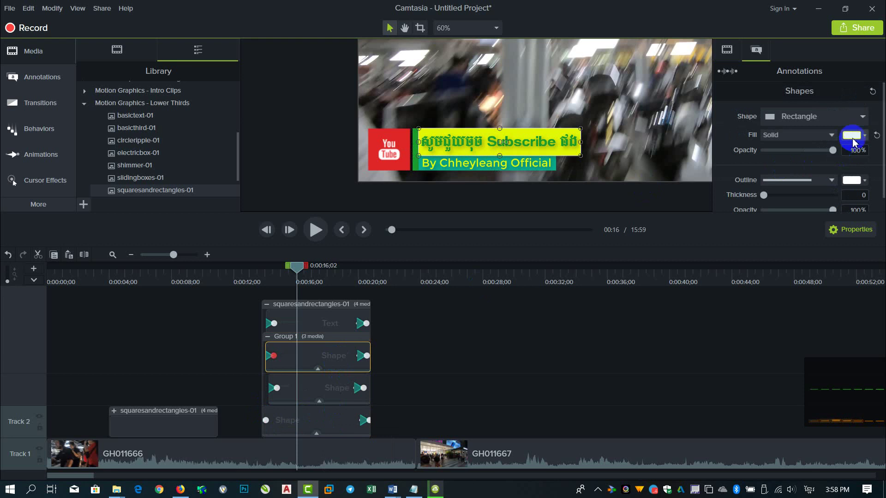
pyautogui.click(852, 136)
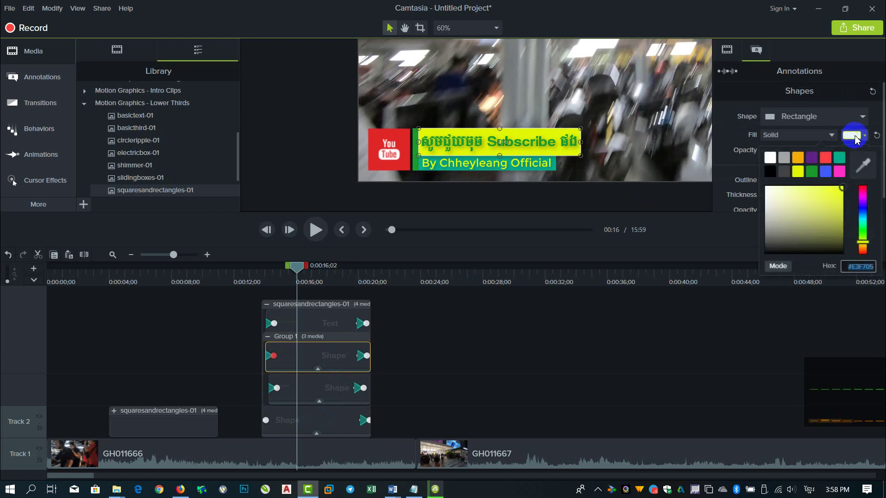
pyautogui.click(773, 173)
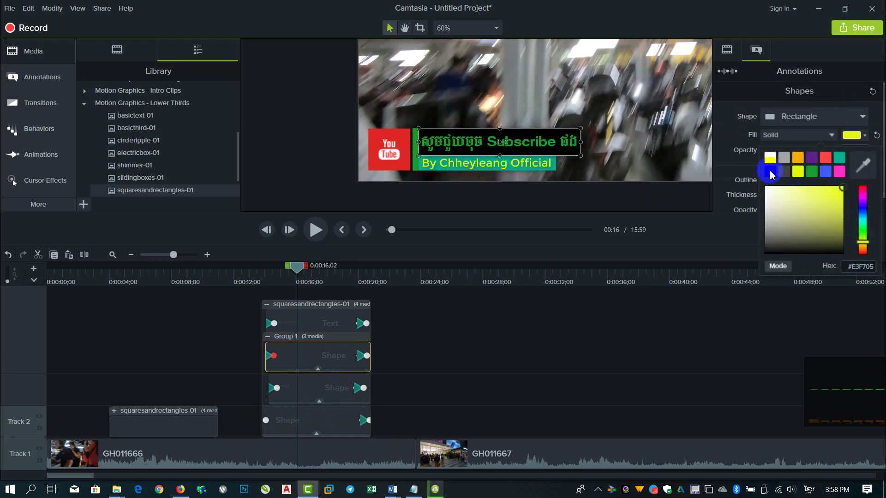
pyautogui.click(851, 136)
pyautogui.moveTo(786, 250); pyautogui.dragTo(785, 245)
pyautogui.click(563, 337)
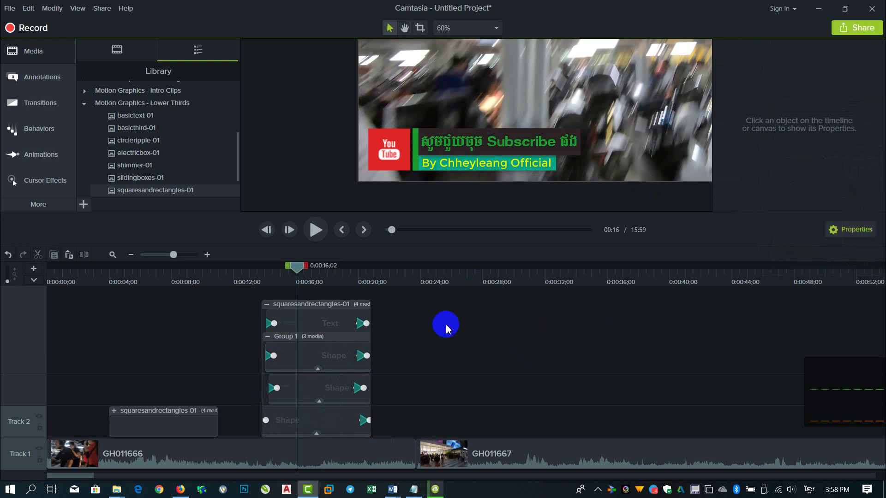
# - Move the copied lower third on Track 2 directly against the end of the first one and play both back
pyautogui.moveTo(295, 277); pyautogui.dragTo(95, 301)
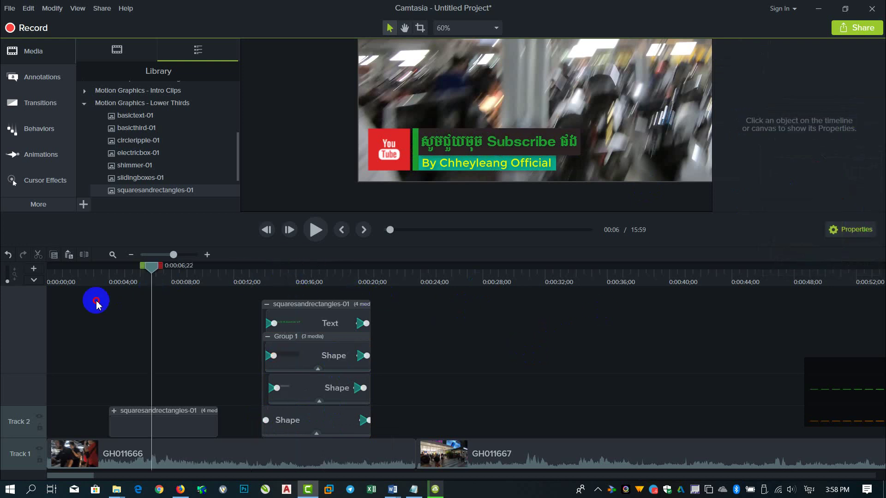
pyautogui.click(375, 387)
pyautogui.moveTo(375, 387); pyautogui.dragTo(217, 419)
pyautogui.press('space')
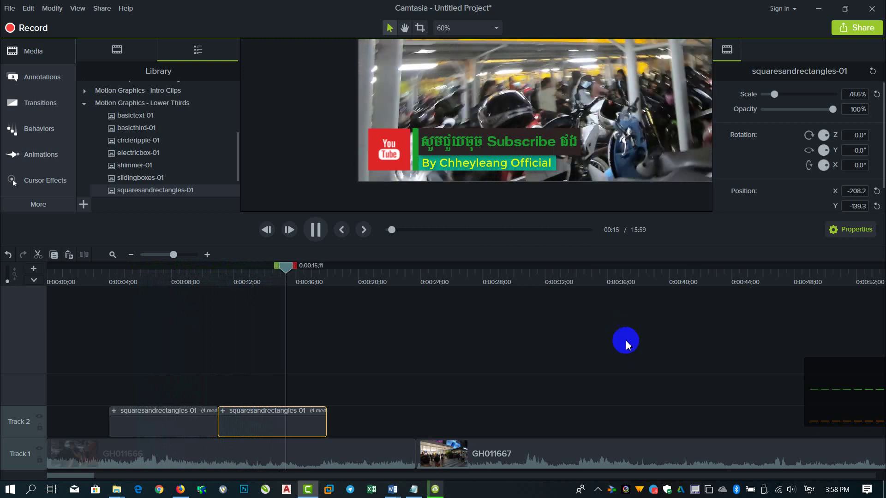
pyautogui.press('space')
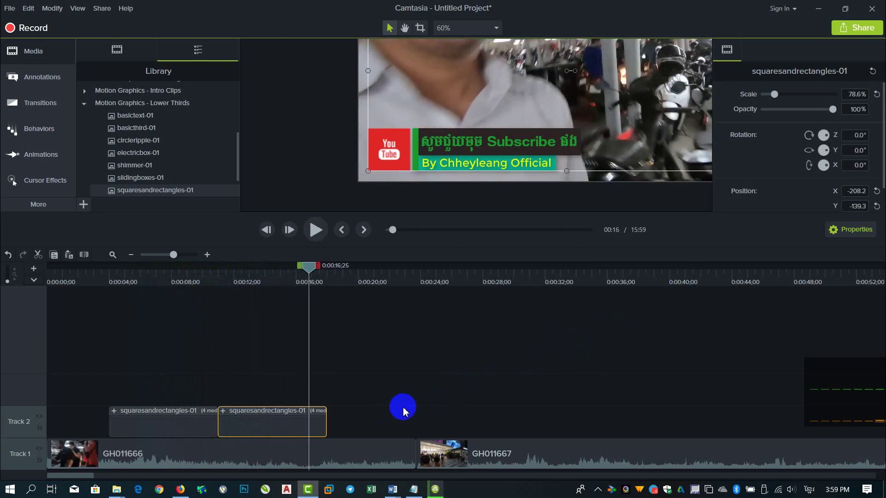
# - Select both lower thirds on Track 2 and paste a copy of the pair at 0:00:23;21
pyautogui.keyDown('ctrl'); pyautogui.scroll(-5, 435, 390); pyautogui.keyUp('ctrl')
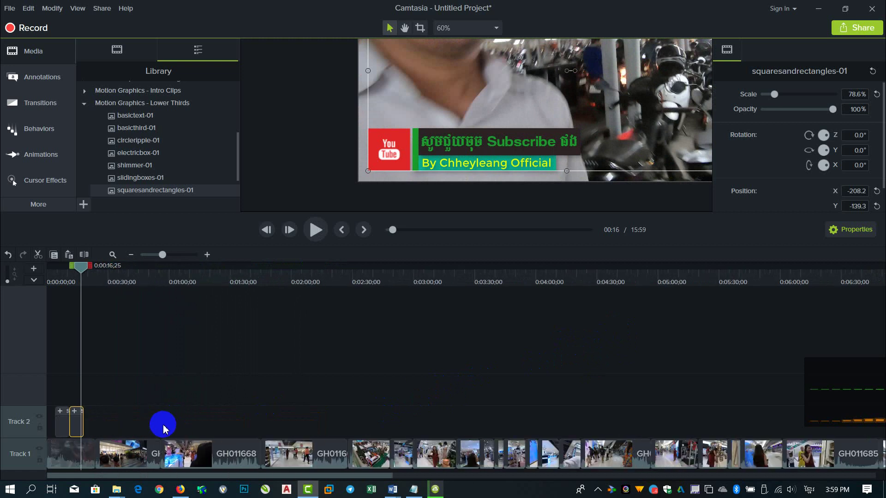
pyautogui.moveTo(159, 428); pyautogui.dragTo(37, 422)
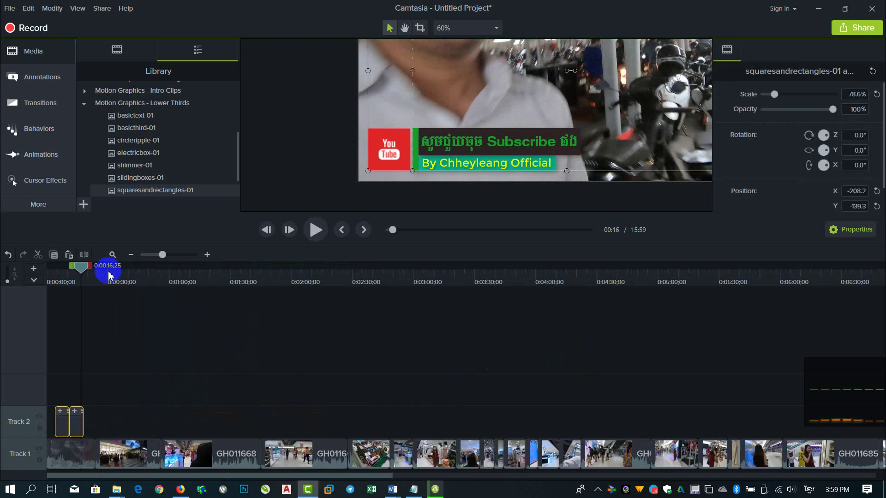
pyautogui.moveTo(84, 273); pyautogui.dragTo(95, 271)
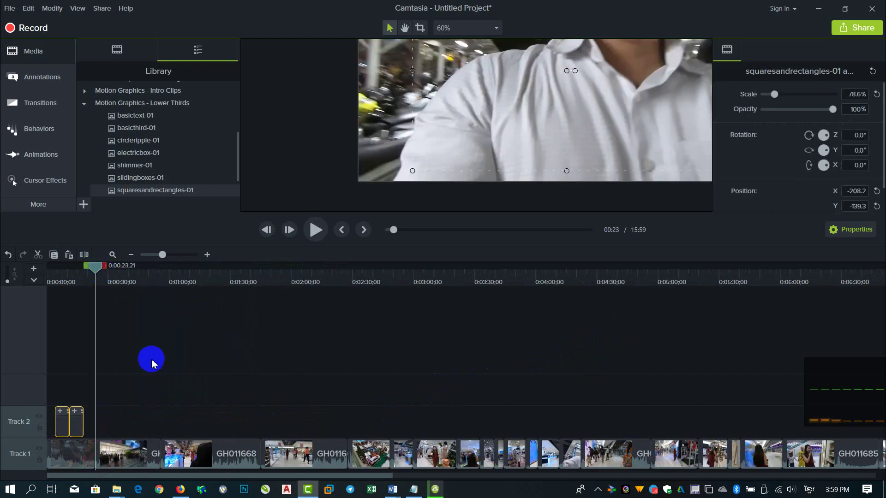
pyautogui.hotkey('ctrl', 'v')
# - Select all four lower thirds on Track 2 and paste copies of them starting at 0:00:45;07
pyautogui.moveTo(167, 435); pyautogui.dragTo(55, 410)
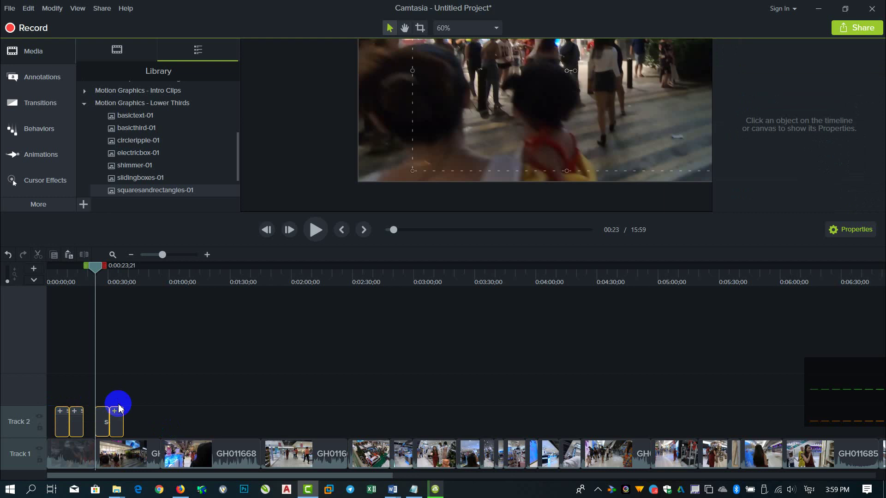
pyautogui.moveTo(119, 271); pyautogui.dragTo(140, 270)
pyautogui.hotkey('ctrl', 'v')
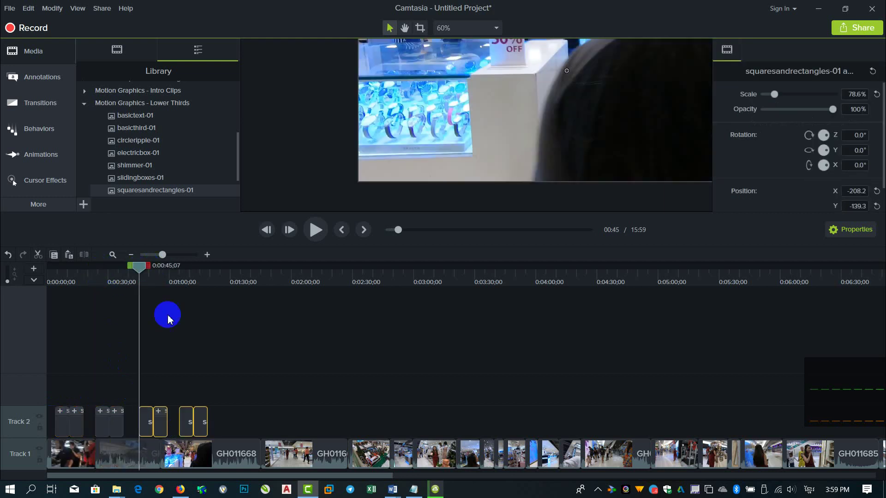
# - Select all eight lower thirds on Track 2 and paste copies of them starting at 0:01:24;26
pyautogui.moveTo(223, 422); pyautogui.dragTo(5, 421)
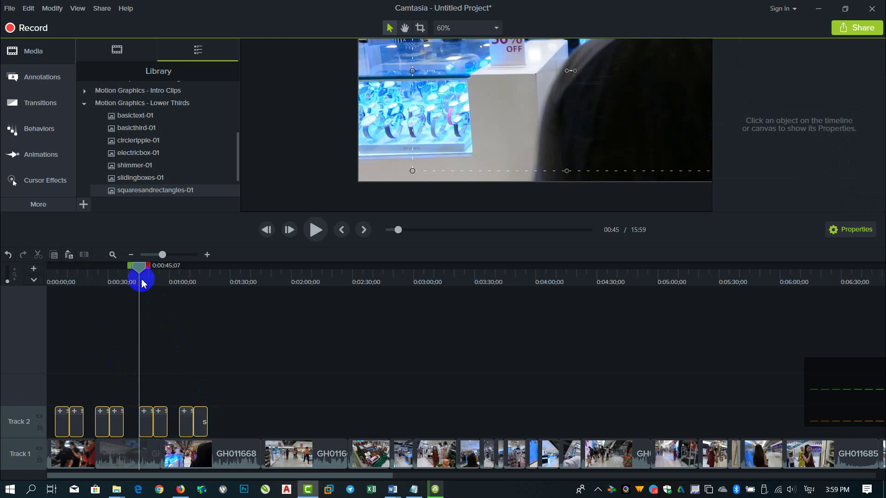
pyautogui.moveTo(181, 272); pyautogui.dragTo(245, 261)
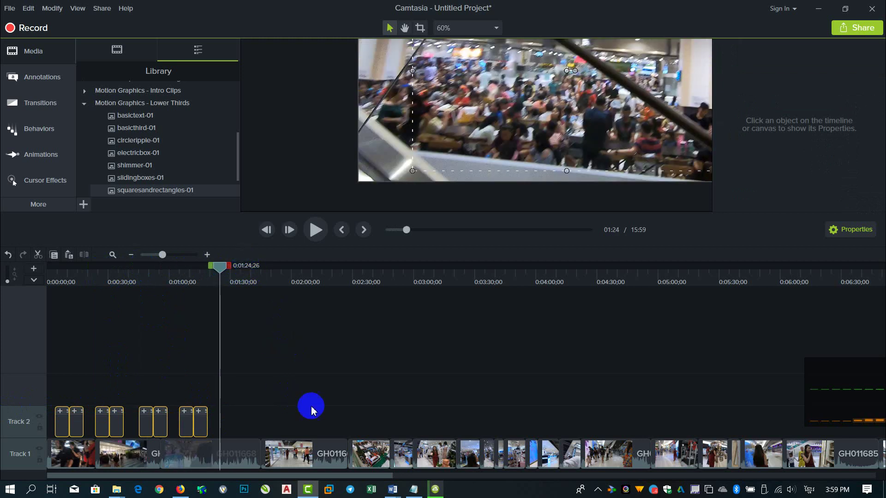
pyautogui.hotkey('ctrl', 'v')
# - Select all sixteen lower thirds on Track 2 and paste copies of them starting at 0:02:48;17
pyautogui.moveTo(388, 425); pyautogui.dragTo(17, 426)
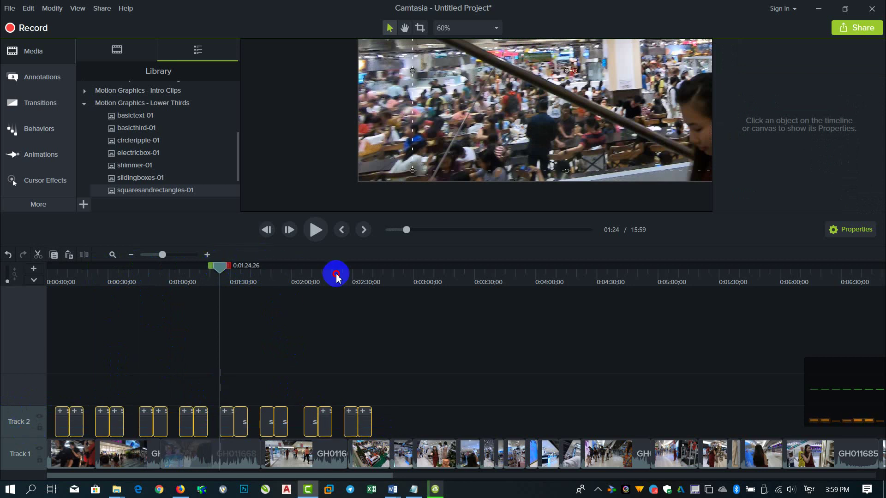
pyautogui.moveTo(337, 277)
pyautogui.mouseDown()
pyautogui.moveTo(485, 285)
pyautogui.moveTo(419, 283)
pyautogui.moveTo(397, 267)
pyautogui.moveTo(331, 279)
pyautogui.mouseUp()
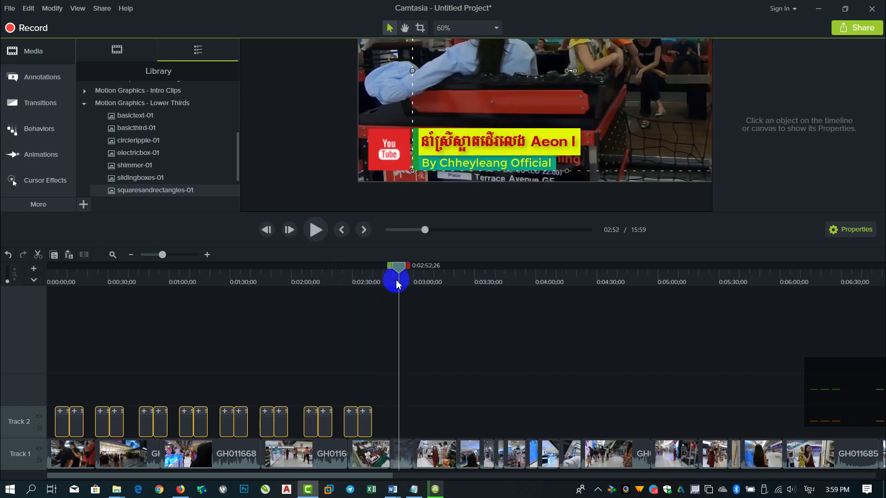
pyautogui.moveTo(391, 286); pyautogui.dragTo(392, 278)
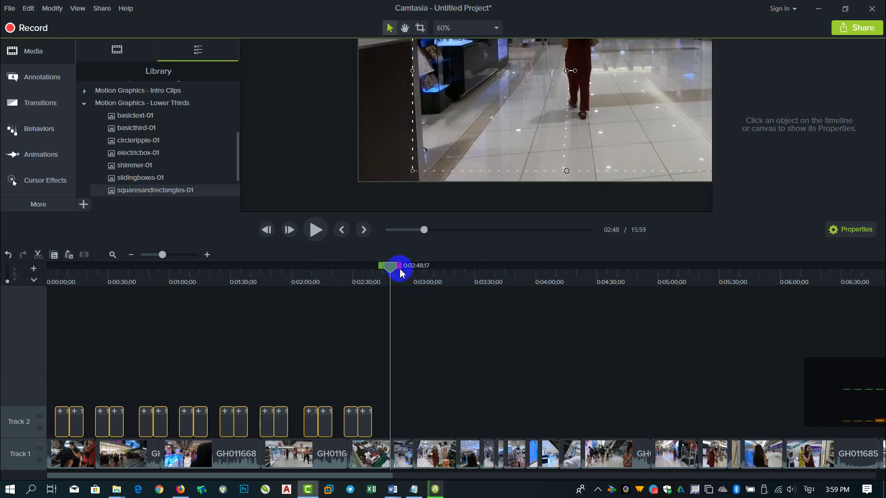
pyautogui.hotkey('ctrl', 'v')
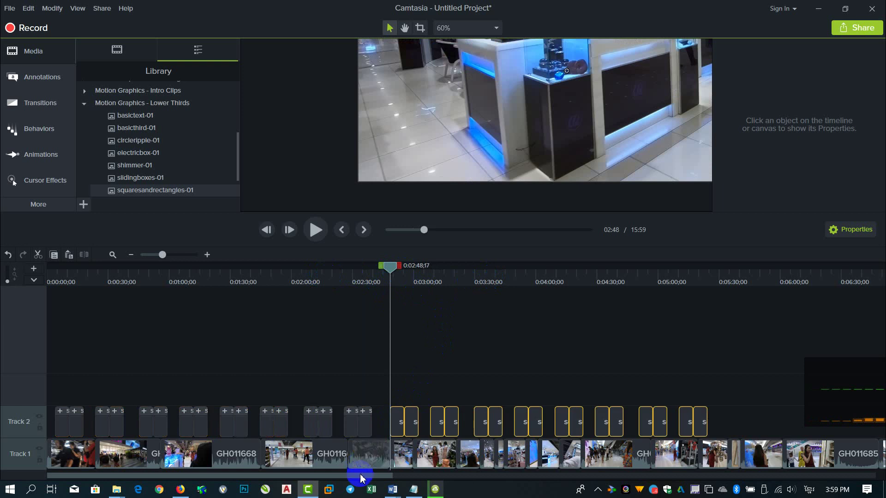
# - Select every lower third on Track 2 from the start of the timeline and paste copies of the whole set at 0:05:32;00
pyautogui.moveTo(760, 410); pyautogui.dragTo(56, 412)
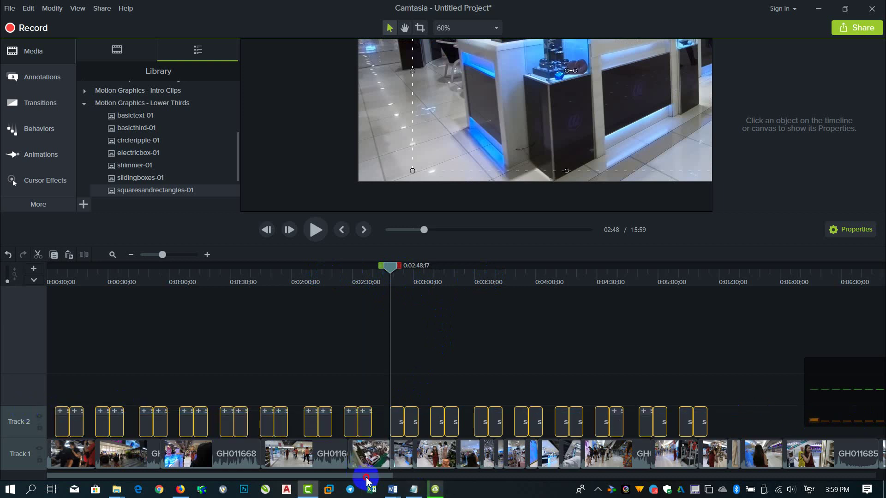
pyautogui.moveTo(367, 481); pyautogui.dragTo(624, 480)
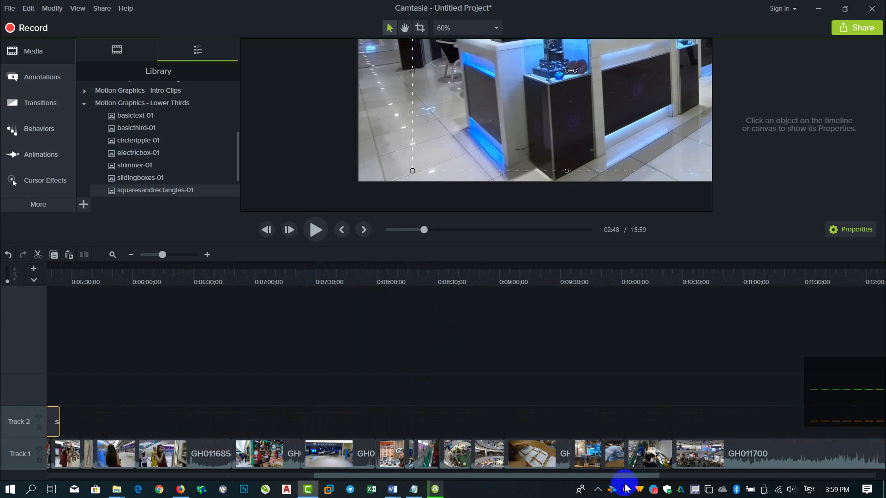
pyautogui.click(131, 257)
pyautogui.click(130, 256)
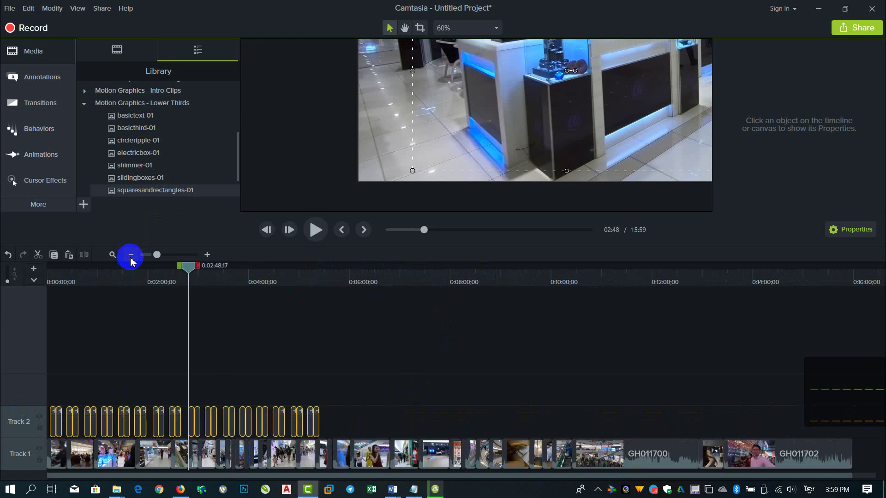
pyautogui.click(130, 257)
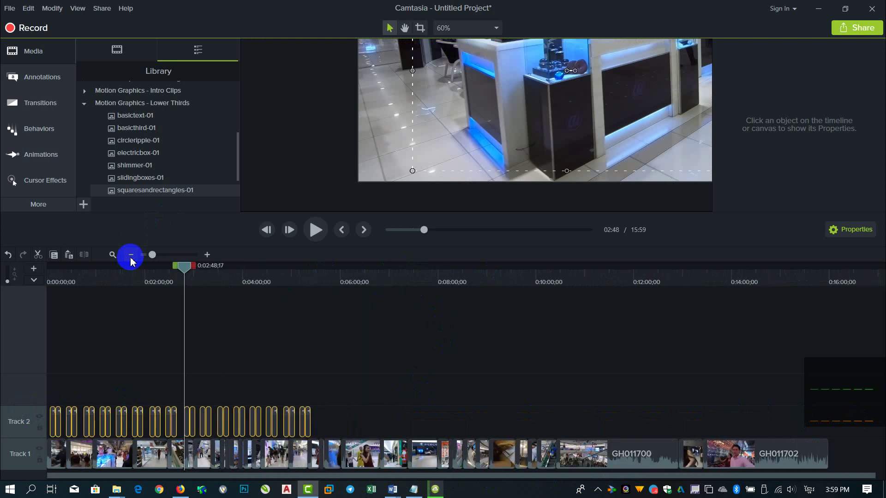
pyautogui.click(313, 283)
pyautogui.moveTo(316, 269); pyautogui.dragTo(319, 271)
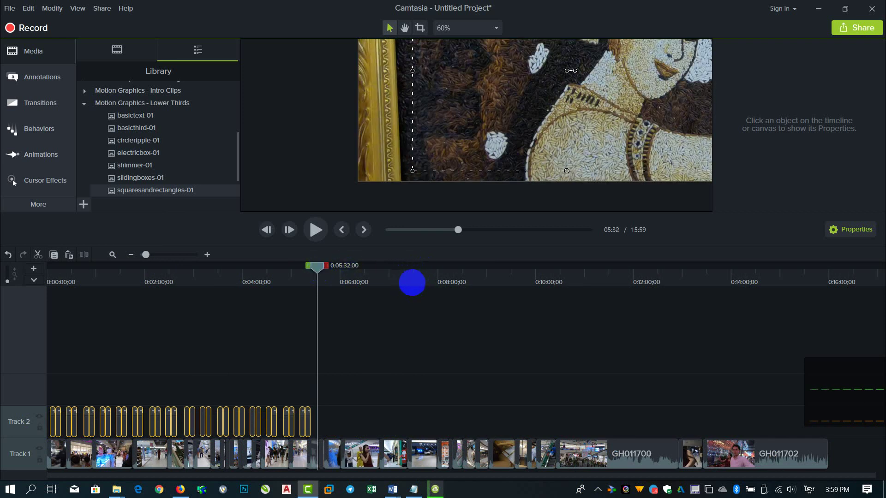
pyautogui.hotkey('ctrl', 'v')
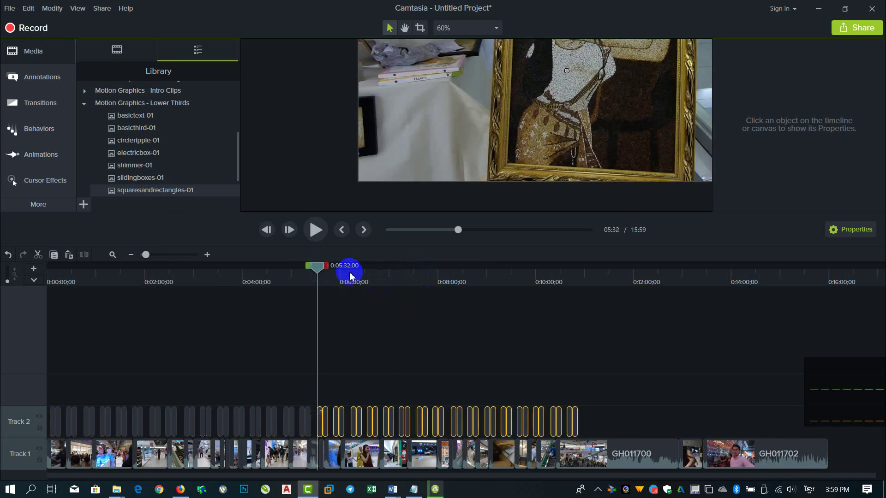
# - Paste the copied set of lower thirds again at 0:11:00;18 and delete the last pair beyond the end of the Track 1 video
pyautogui.moveTo(322, 270); pyautogui.dragTo(545, 272)
pyautogui.moveTo(618, 276); pyautogui.dragTo(560, 270)
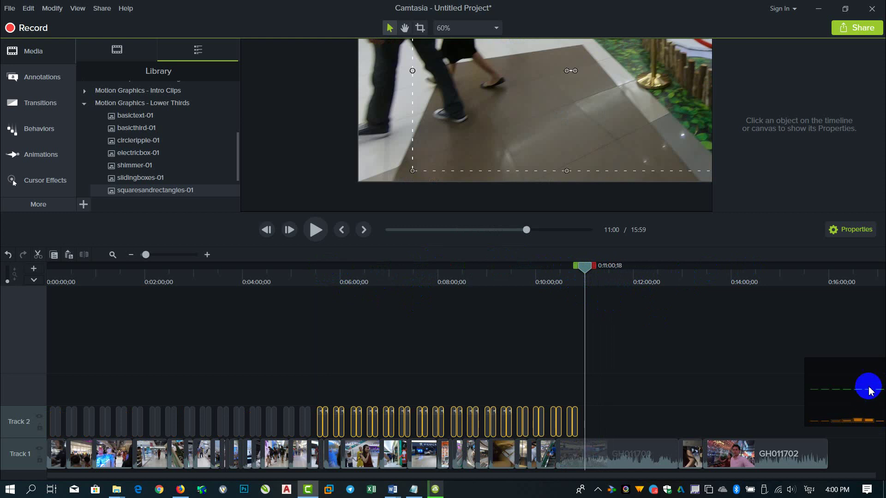
pyautogui.hotkey('ctrl', 'v')
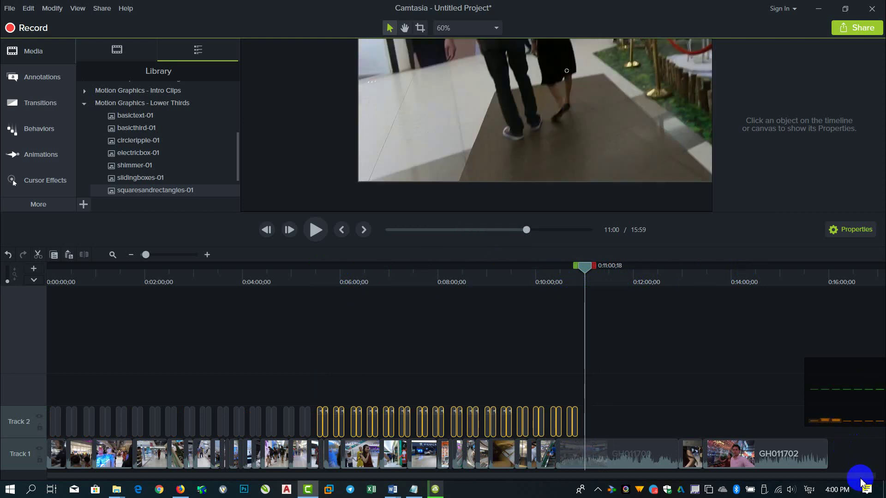
pyautogui.click(846, 431)
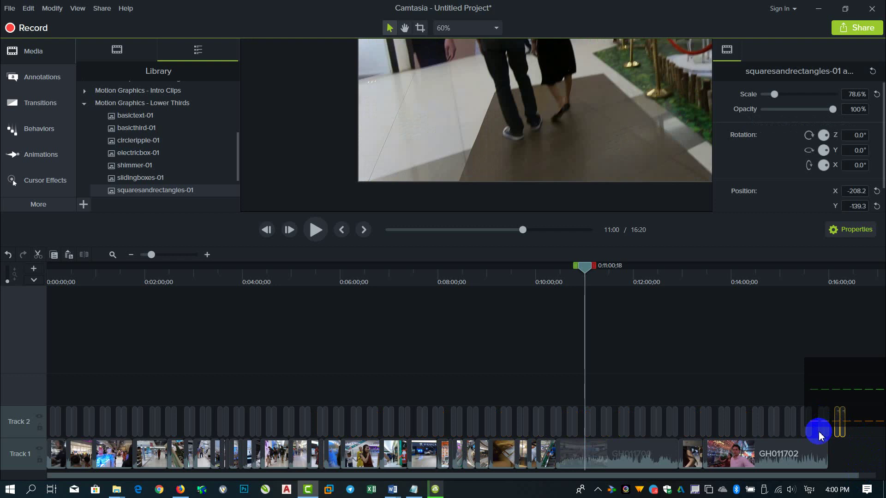
pyautogui.press('Delete')
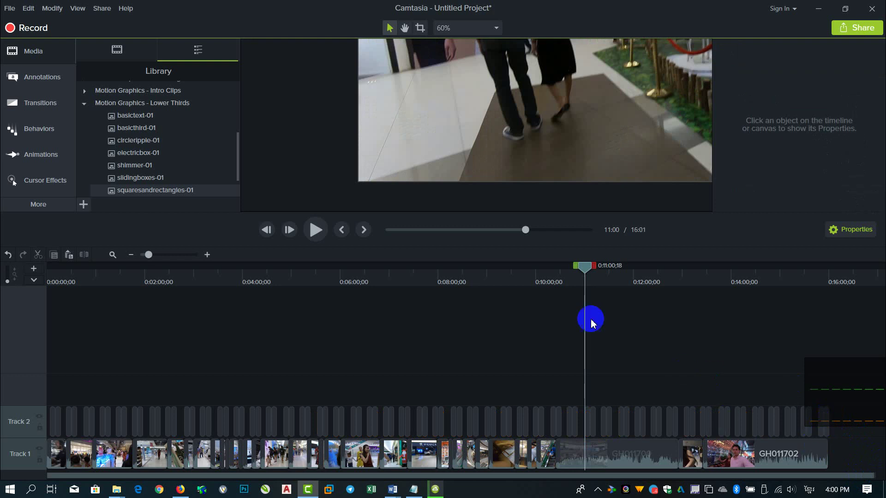